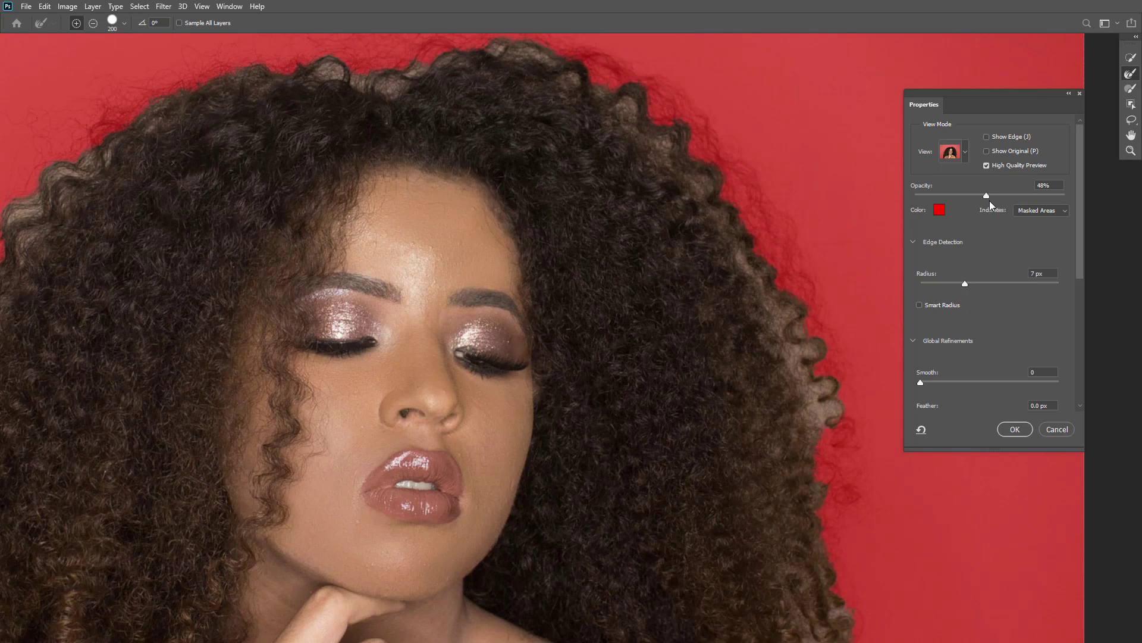
# - Set the overlay opacity to 38% and refine the hair edge along the right side and crown with the brush reduced to 125
pyautogui.moveTo(986, 196)
pyautogui.mouseDown()
pyautogui.moveTo(952, 194)
pyautogui.moveTo(1001, 194)
pyautogui.moveTo(971, 194)
pyautogui.mouseUp()
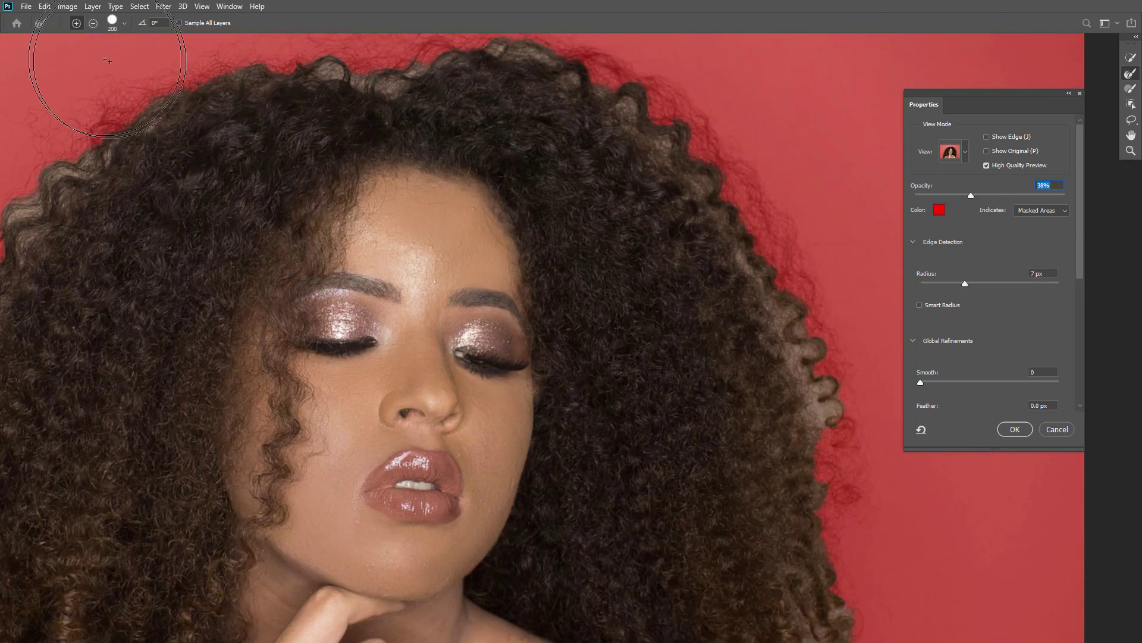
pyautogui.moveTo(695, 233); pyautogui.dragTo(599, 292)
pyautogui.press('[')
pyautogui.press('[')
pyautogui.press('[')
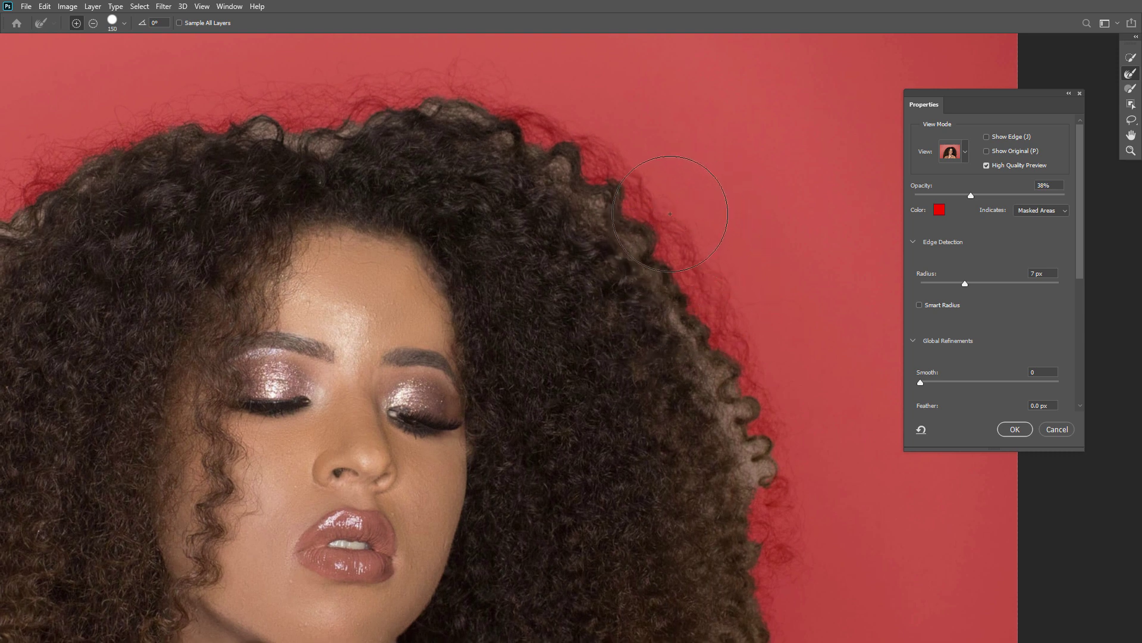
pyautogui.moveTo(647, 213)
pyautogui.mouseDown()
pyautogui.moveTo(740, 370)
pyautogui.moveTo(779, 515)
pyautogui.mouseUp()
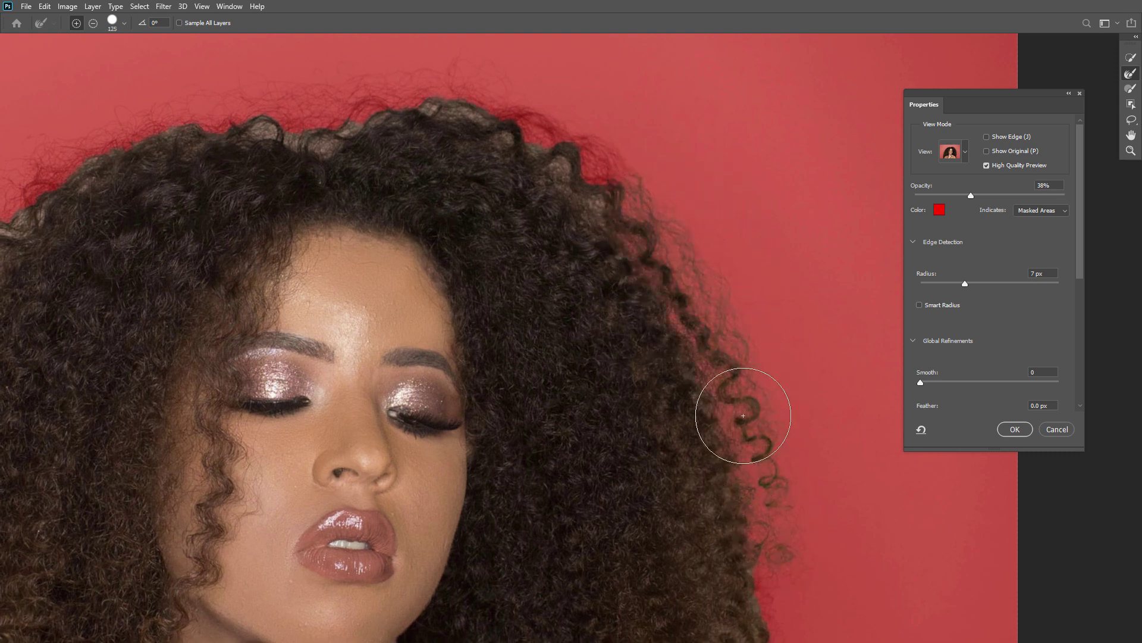
pyautogui.moveTo(358, 107); pyautogui.dragTo(262, 115)
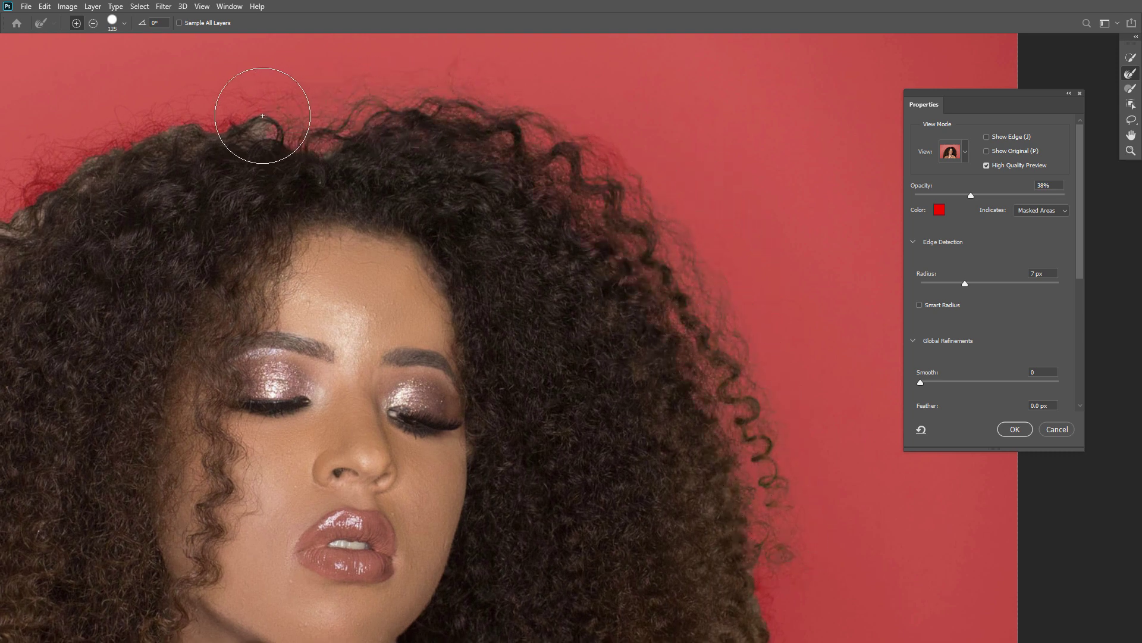
# - Refine the upper-left hair edge with the Refine Edge Brush and set the edge detection radius to 2 px
pyautogui.moveTo(297, 195); pyautogui.dragTo(532, 253)
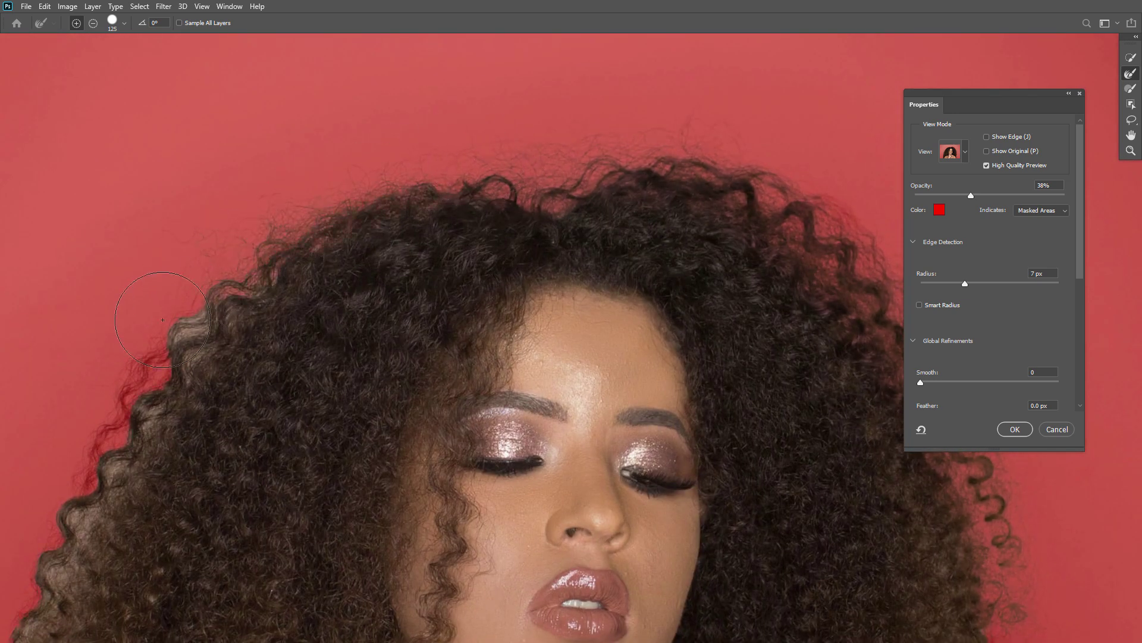
pyautogui.moveTo(242, 454); pyautogui.dragTo(415, 306)
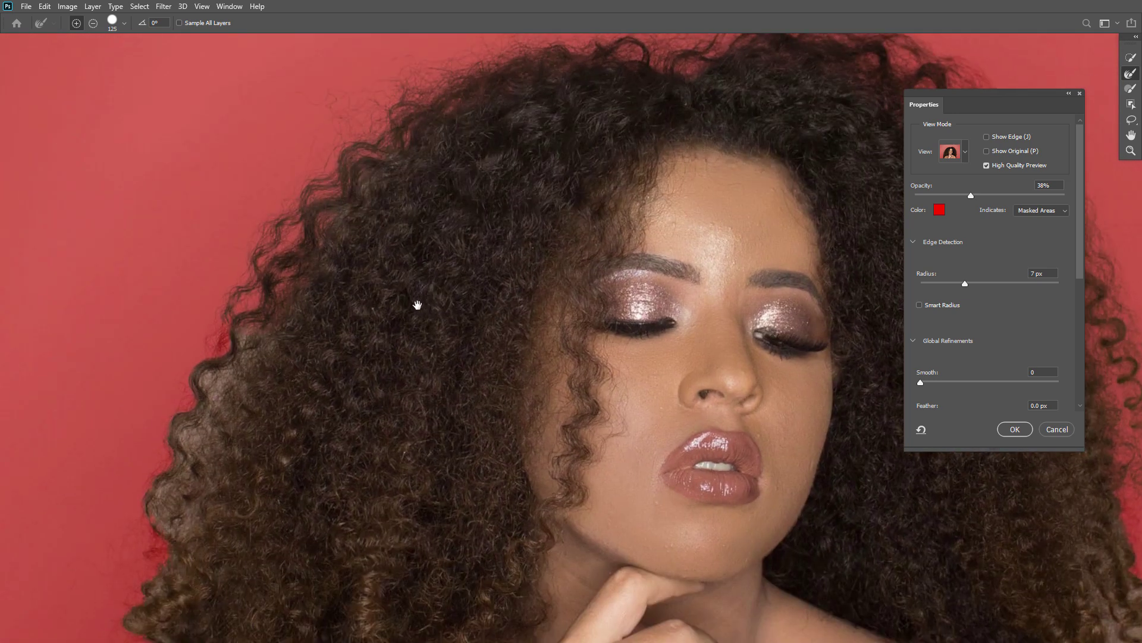
pyautogui.write('2')
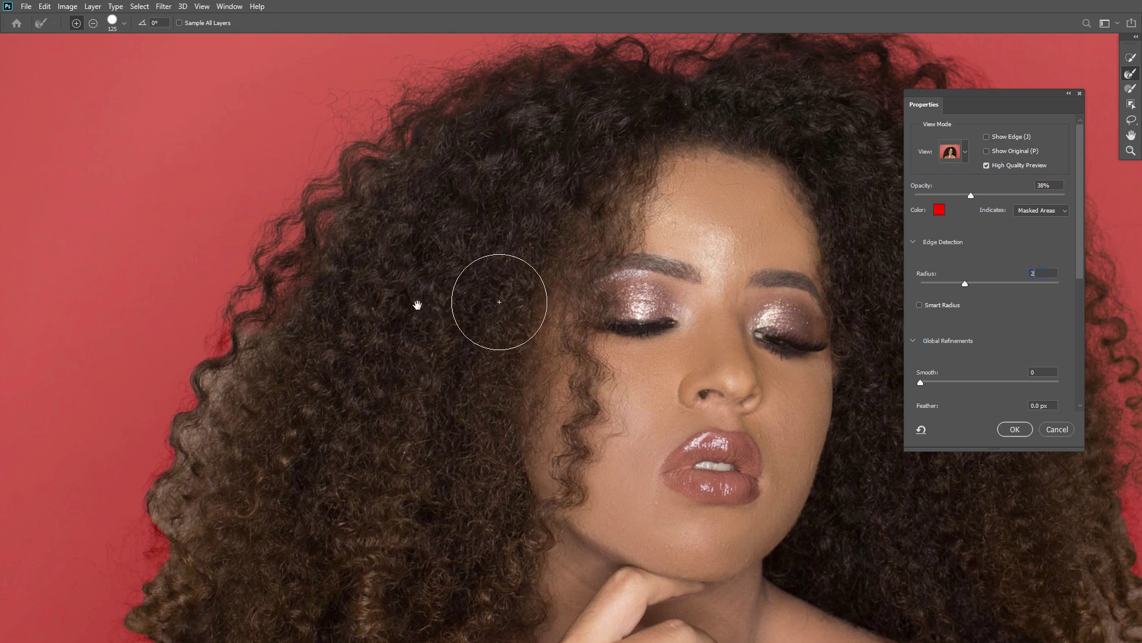
# - Refine the lower-left hair edge, brushing over the curls down to the image's bottom border
pyautogui.moveTo(157, 489); pyautogui.dragTo(238, 323)
pyautogui.moveTo(291, 474); pyautogui.dragTo(343, 258)
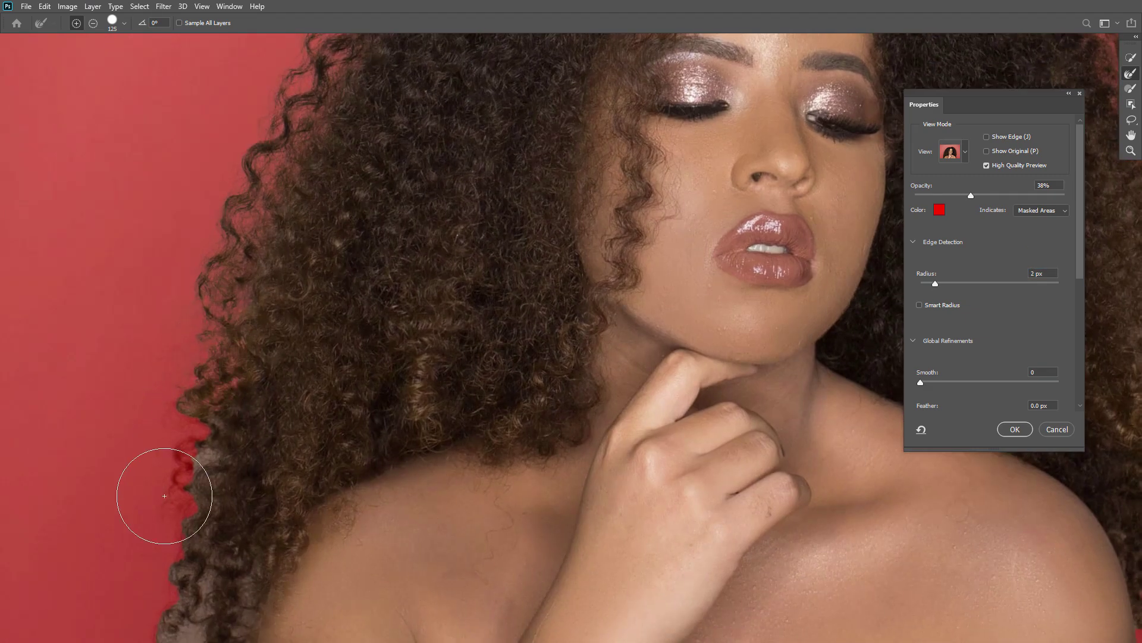
pyautogui.moveTo(262, 480); pyautogui.dragTo(364, 249)
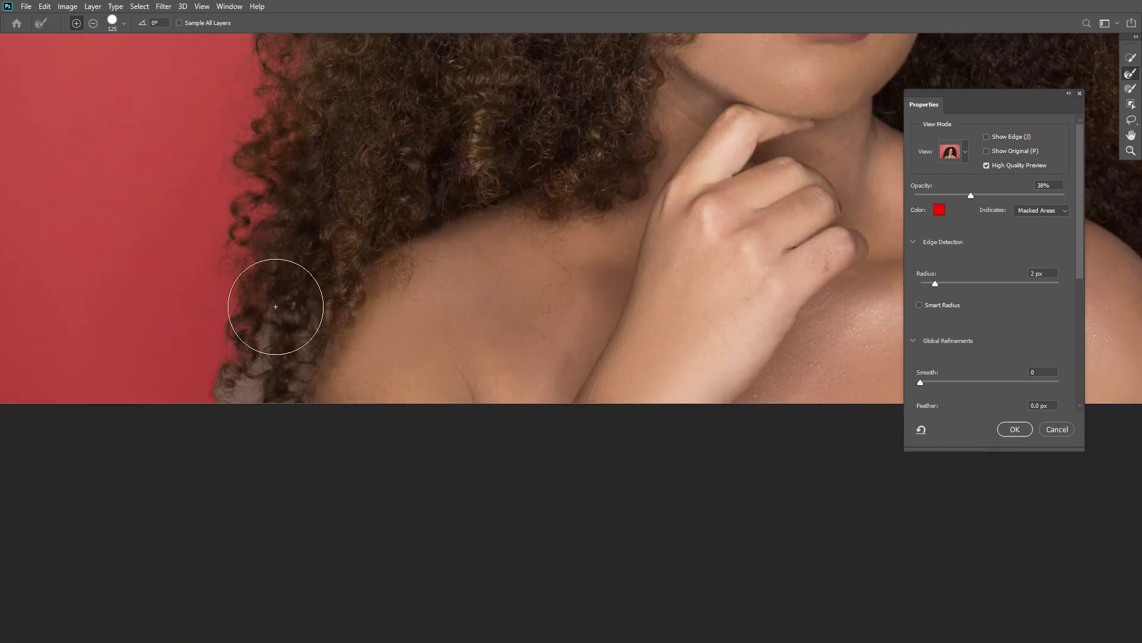
pyautogui.moveTo(276, 306); pyautogui.dragTo(273, 312)
pyautogui.moveTo(223, 437)
pyautogui.mouseDown()
pyautogui.moveTo(262, 367)
pyautogui.moveTo(261, 382)
pyautogui.mouseUp()
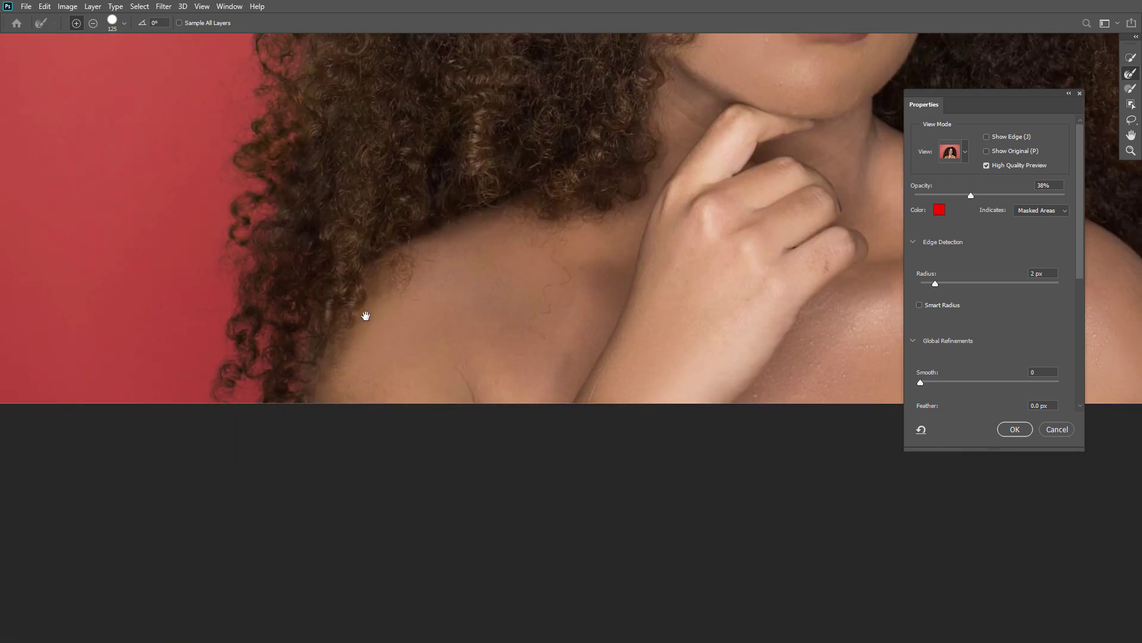
pyautogui.moveTo(365, 316); pyautogui.dragTo(310, 610)
pyautogui.hotkey('ctrl', '0')
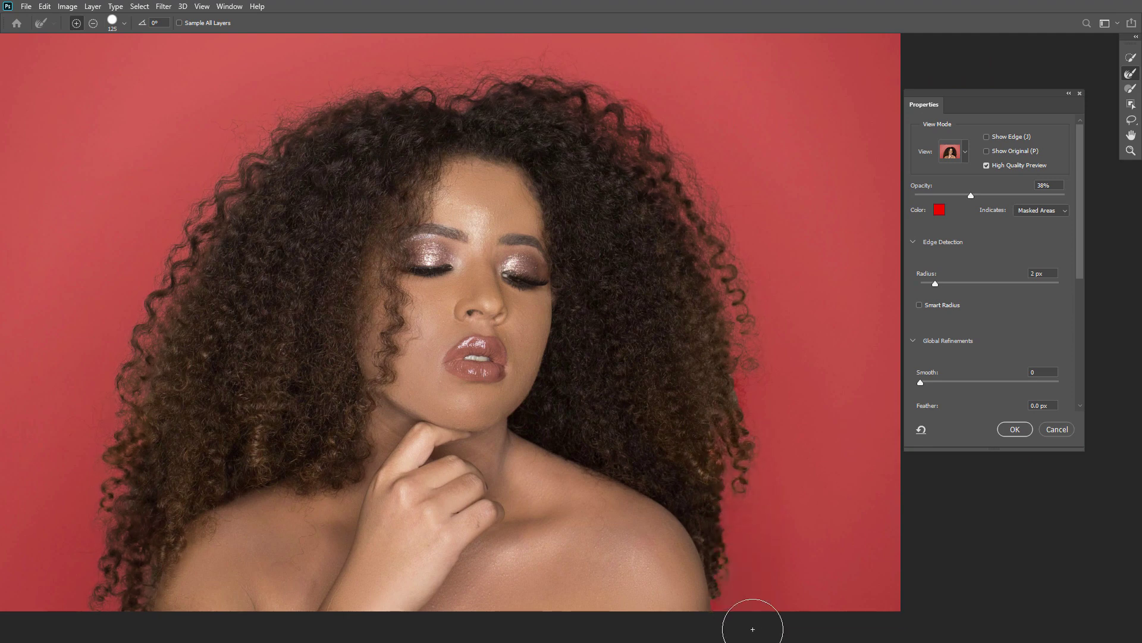
# - Refine the lower-right curls beside the shoulder with the Refine Edge Brush reduced to size 50
pyautogui.moveTo(722, 504); pyautogui.dragTo(755, 544)
pyautogui.moveTo(639, 463); pyautogui.dragTo(570, 334)
pyautogui.press('[')
pyautogui.press('[')
pyautogui.press('[')
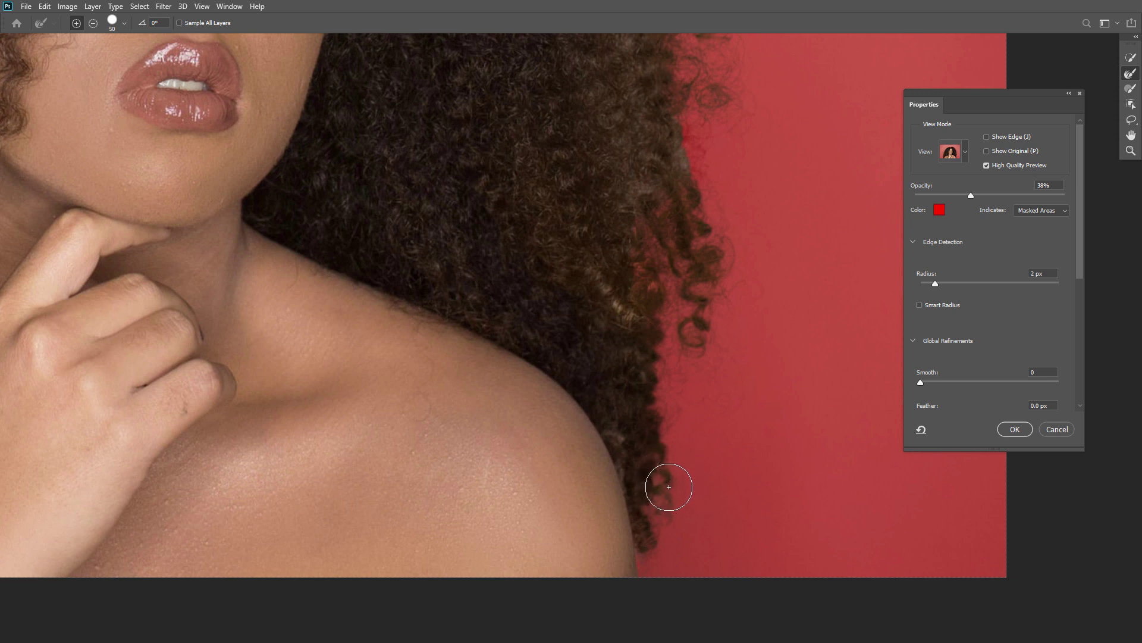
pyautogui.moveTo(669, 486); pyautogui.dragTo(660, 538)
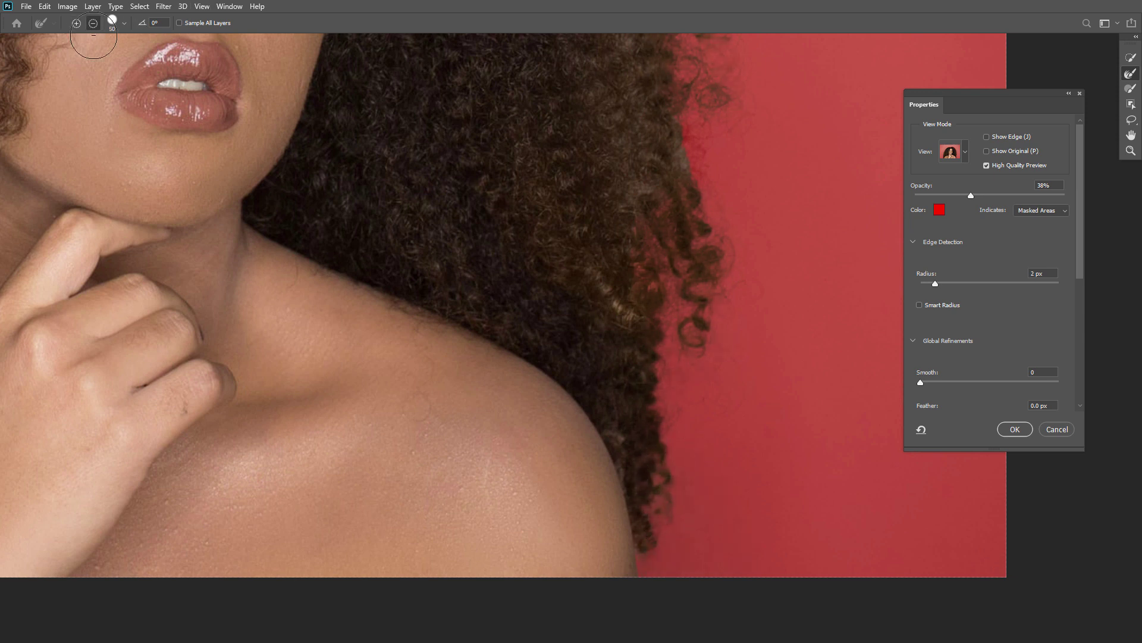
pyautogui.moveTo(647, 484); pyautogui.dragTo(634, 517)
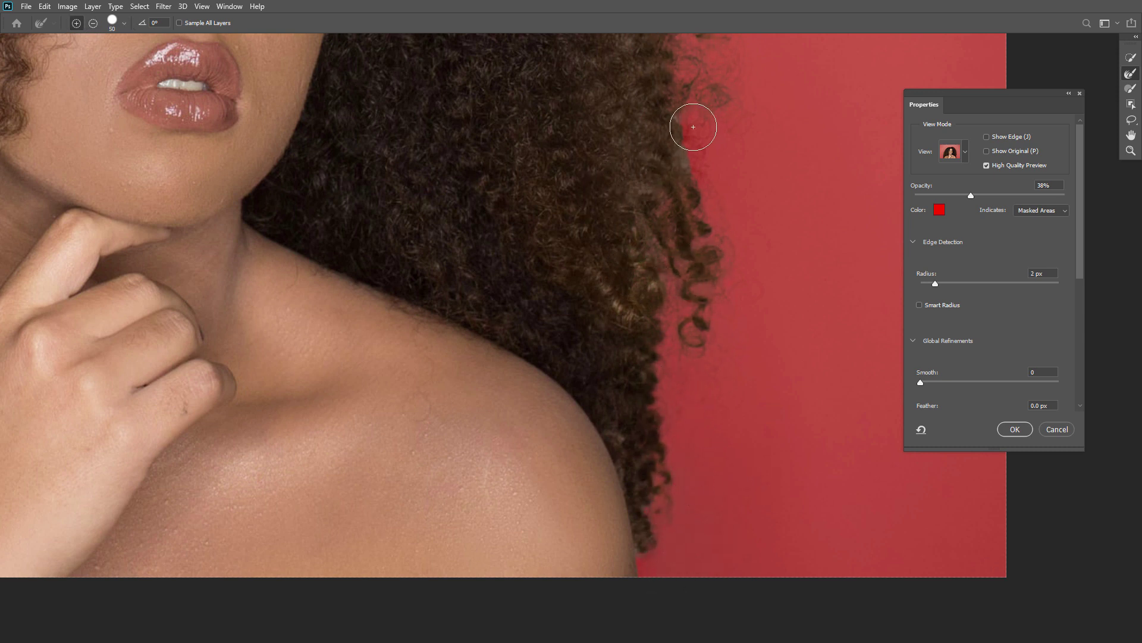
# - Examine the refined hair edges on both sides and over the crown for leftover background
pyautogui.scroll(5, 694, 153)
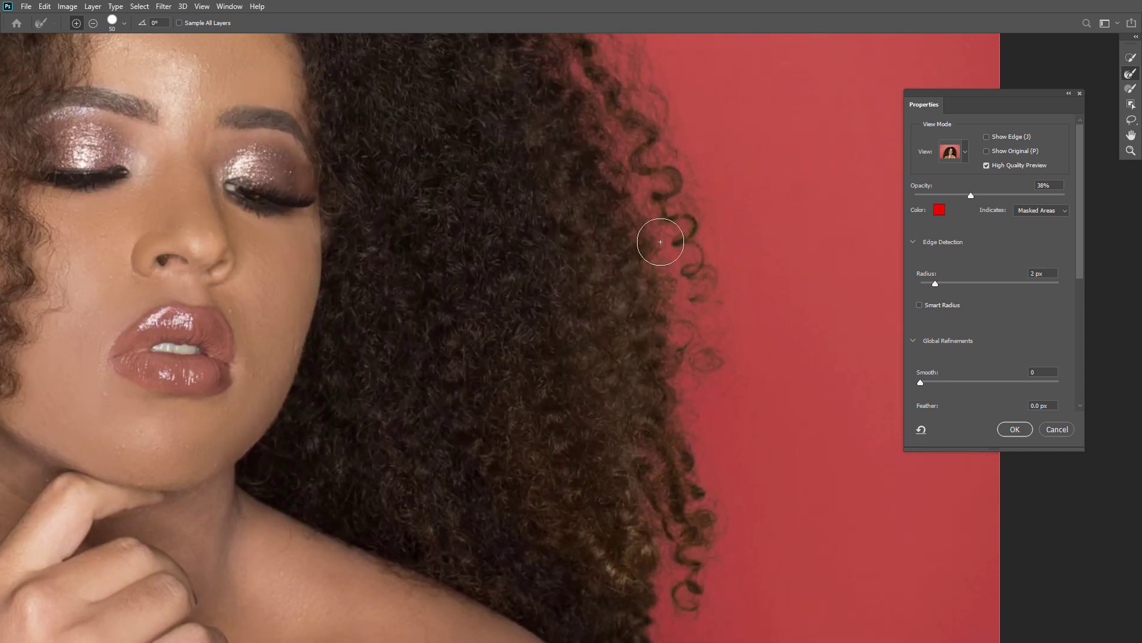
pyautogui.scroll(7, 666, 299)
pyautogui.hscroll(-6, 553, 375)
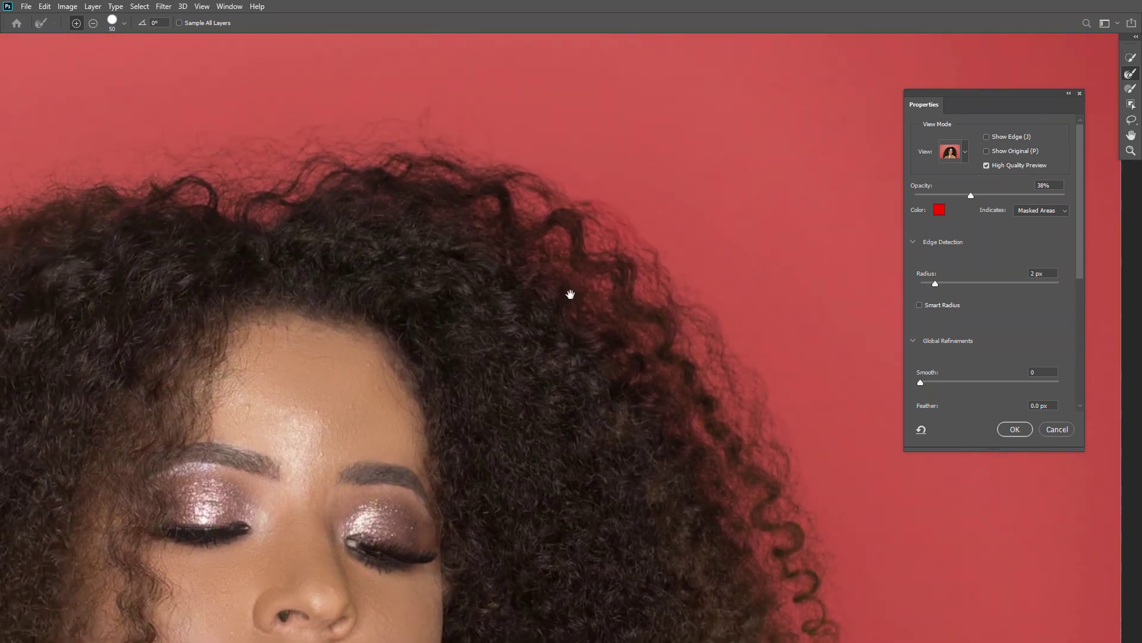
pyautogui.hscroll(-4, 451, 217)
pyautogui.scroll(-5, 453, 383)
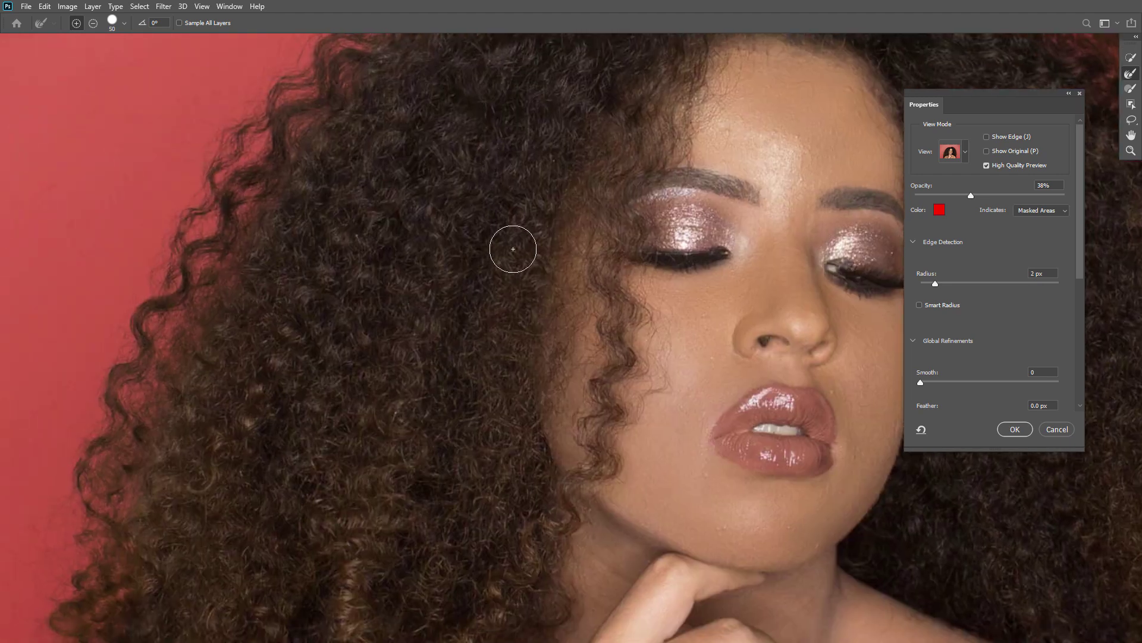
pyautogui.scroll(-2, 533, 369)
pyautogui.scroll(-1, 533, 369)
pyautogui.moveTo(512, 413); pyautogui.dragTo(547, 321)
pyautogui.scroll(1, 398, 336)
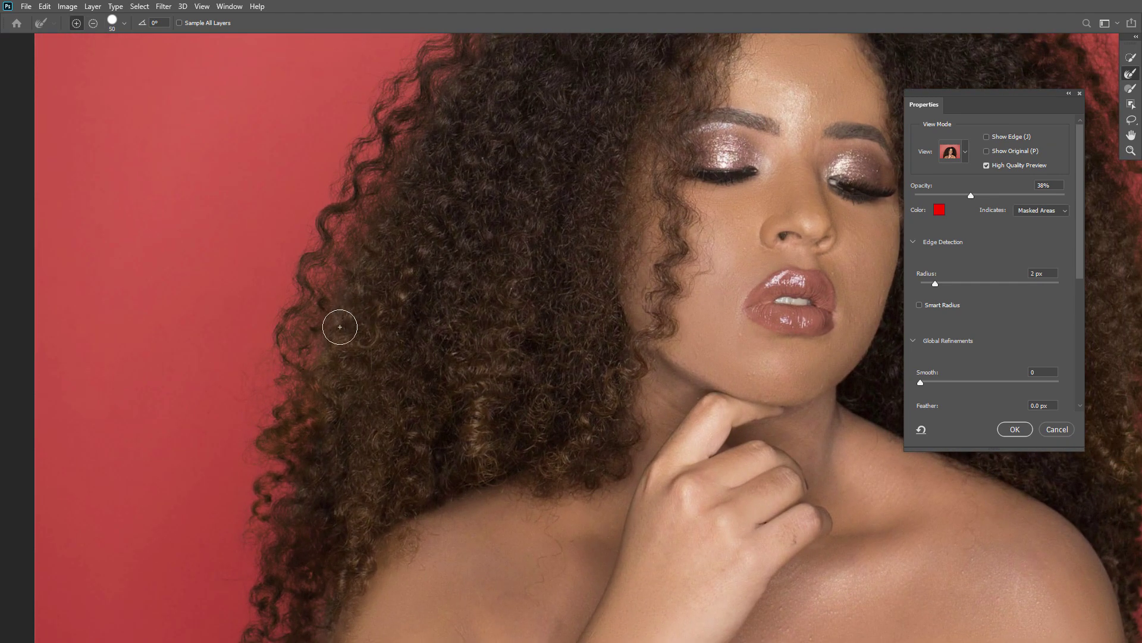
pyautogui.moveTo(740, 374); pyautogui.dragTo(699, 355)
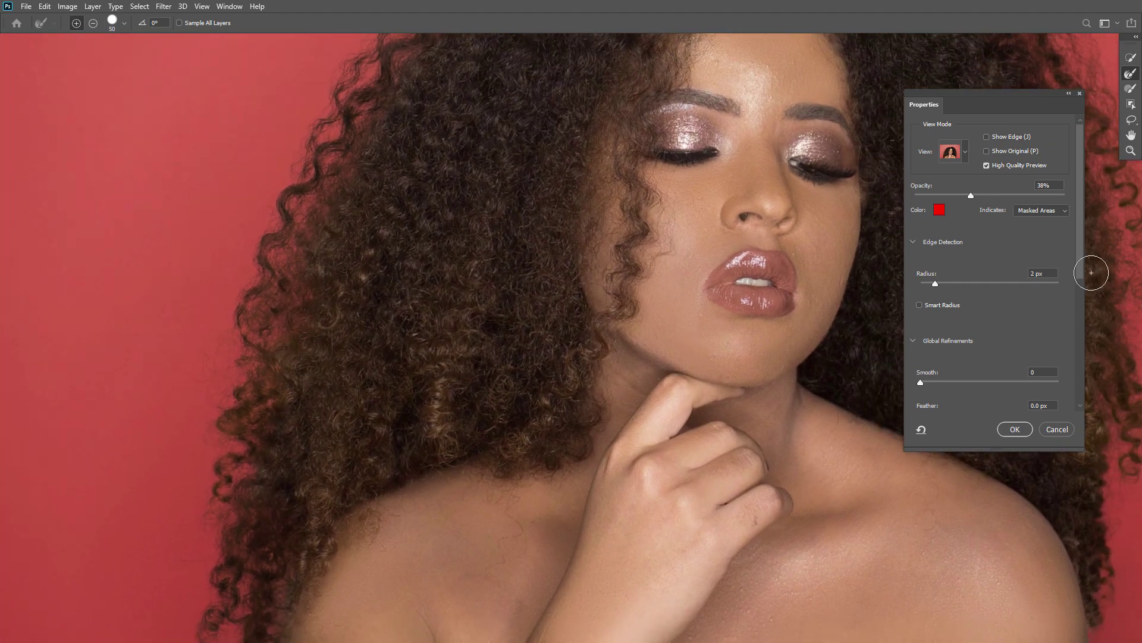
# - Output the selection to a new layer with layer mask, with Decontaminate Colors at 50%, and inspect the cut-out
pyautogui.moveTo(1079, 269); pyautogui.dragTo(1079, 434)
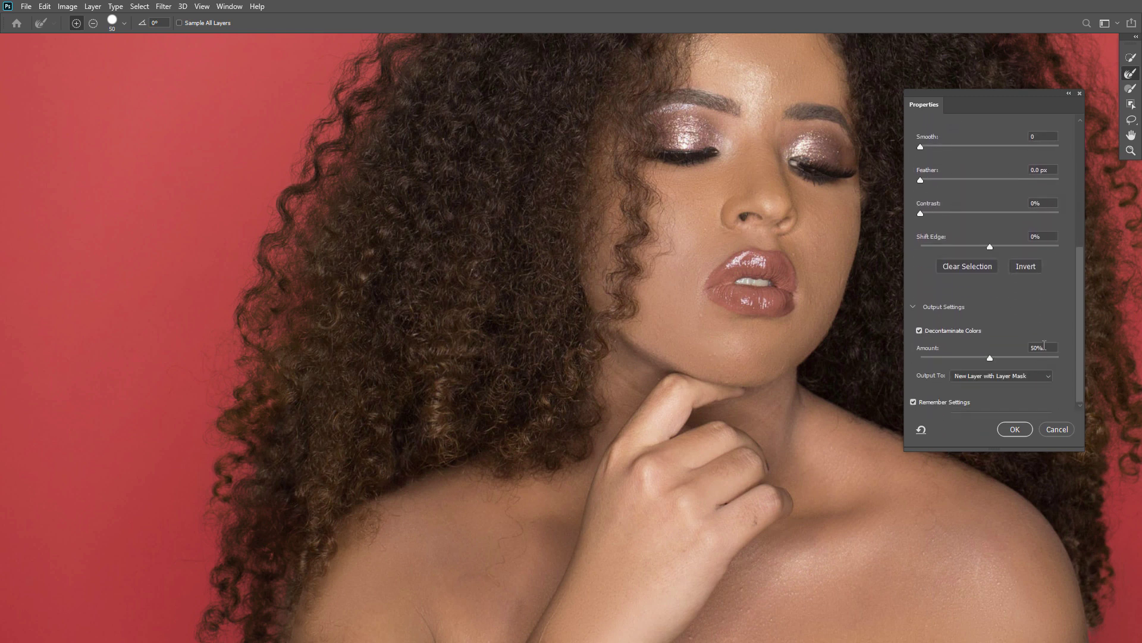
pyautogui.click(1018, 429)
pyautogui.moveTo(947, 248); pyautogui.dragTo(795, 254)
pyautogui.scroll(-3, 791, 199)
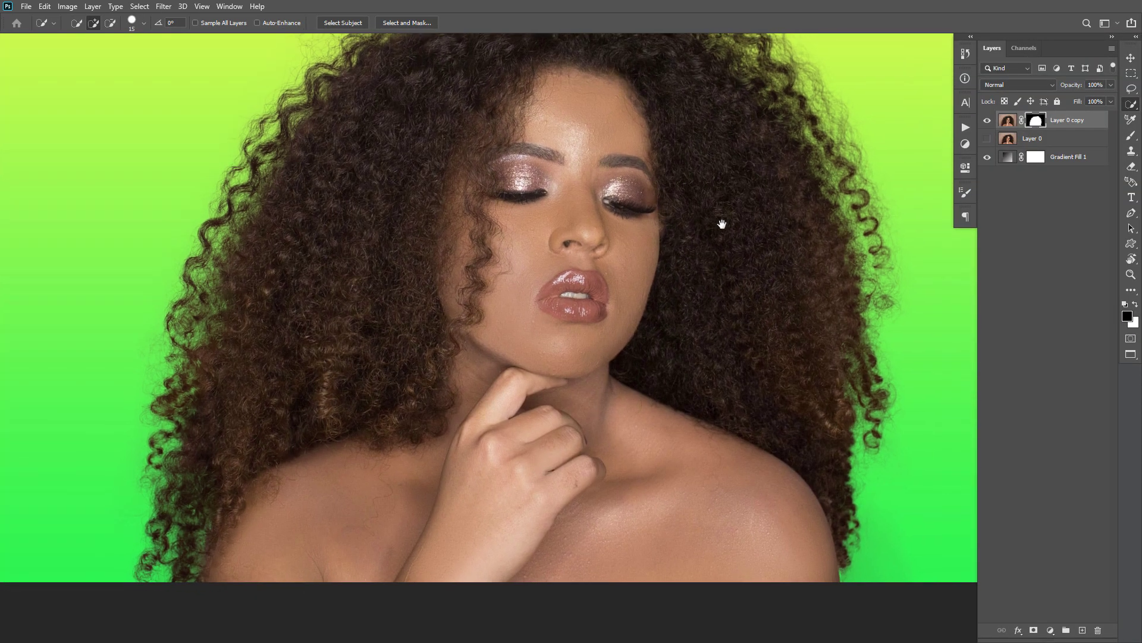
pyautogui.moveTo(773, 320); pyautogui.dragTo(741, 436)
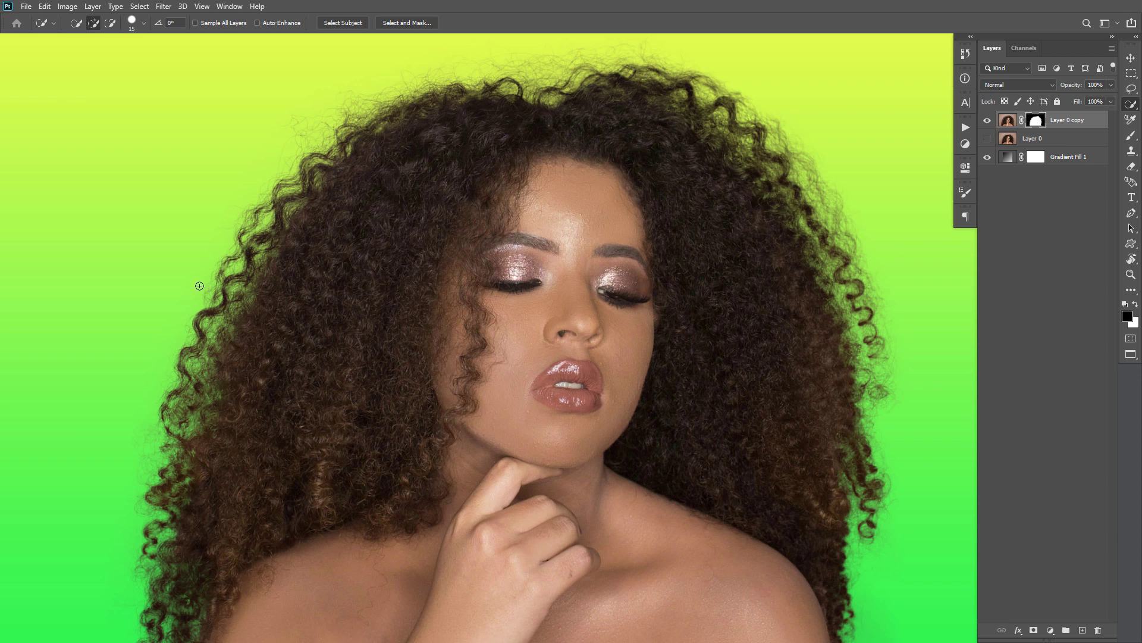
# - Try a diagonal angle of -153.21° for the background gradient fill
pyautogui.doubleClick(1008, 163)
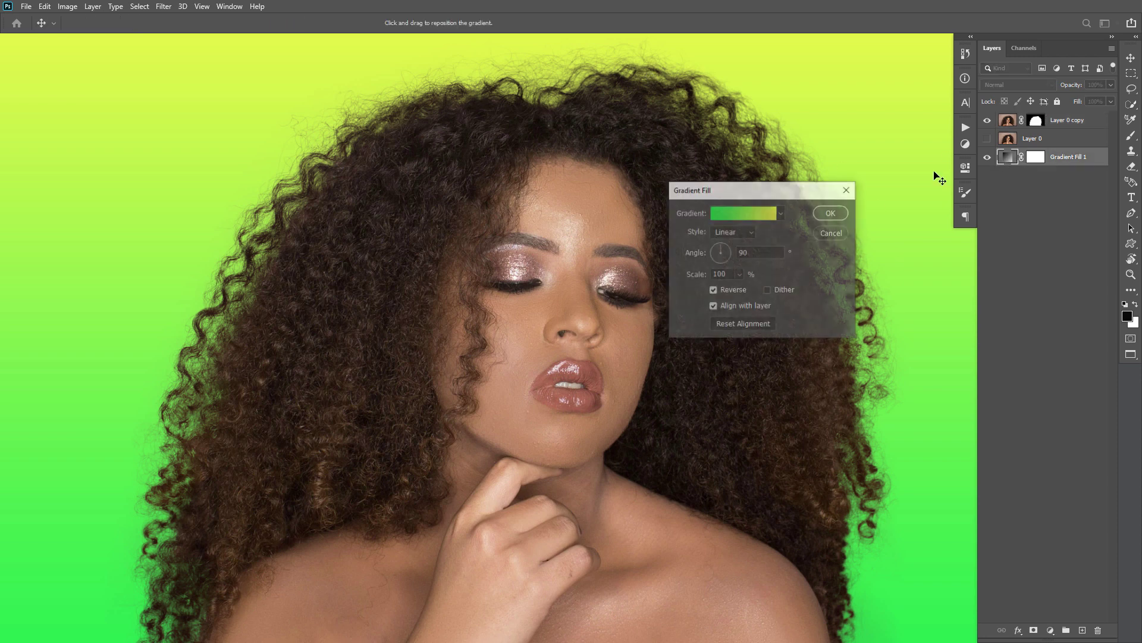
pyautogui.moveTo(659, 275); pyautogui.dragTo(555, 291)
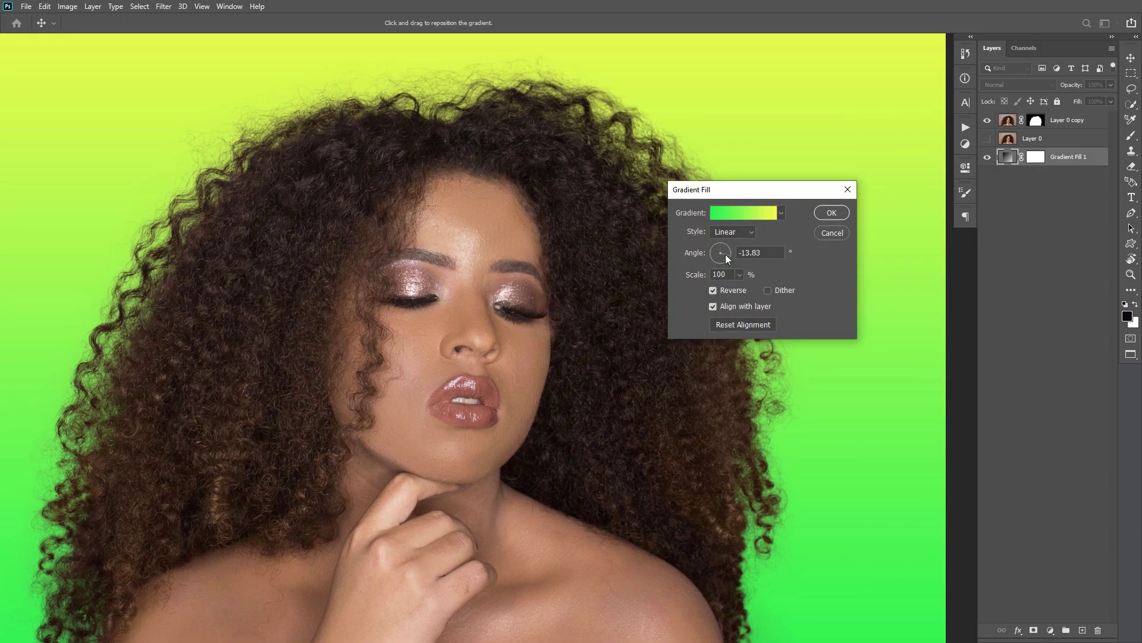
pyautogui.moveTo(725, 256)
pyautogui.mouseDown()
pyautogui.moveTo(720, 266)
pyautogui.moveTo(710, 256)
pyautogui.moveTo(724, 250)
pyautogui.moveTo(727, 265)
pyautogui.mouseUp()
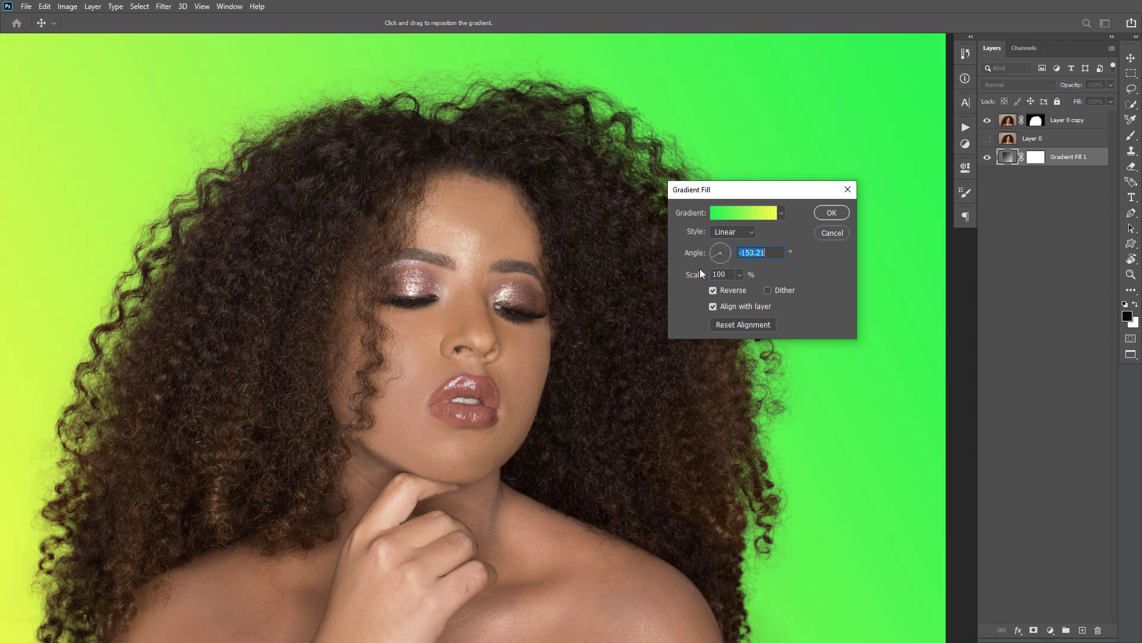
pyautogui.click(829, 234)
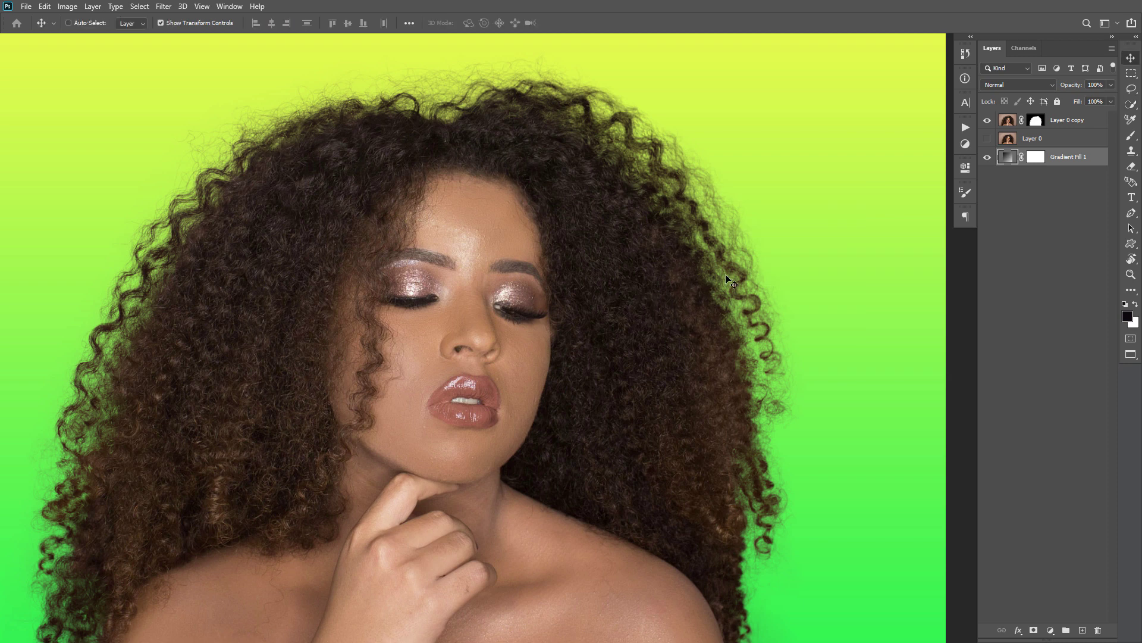
# - Try moving the cut-out subject on Layer 0 copy over the gradient background
pyautogui.click(1078, 125)
pyautogui.moveTo(588, 335); pyautogui.dragTo(679, 309)
pyautogui.hotkey('ctrl', 'z')
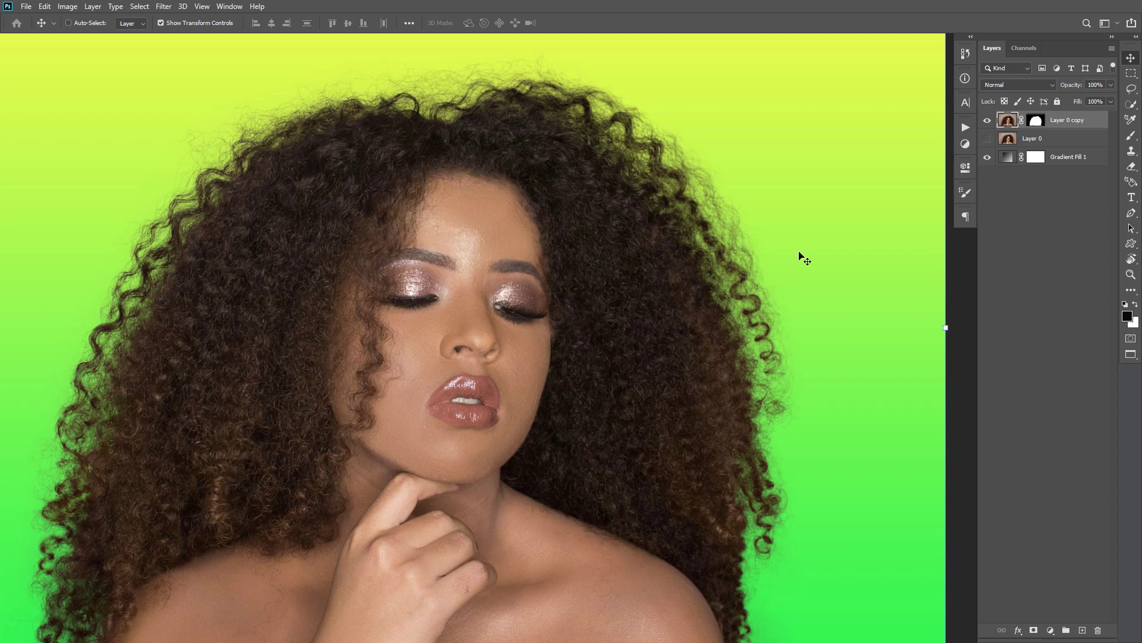
# - Add a new layer above Layer 0 copy, clip it to the cut-out and set its blend mode to Multiply
pyautogui.click(1041, 162)
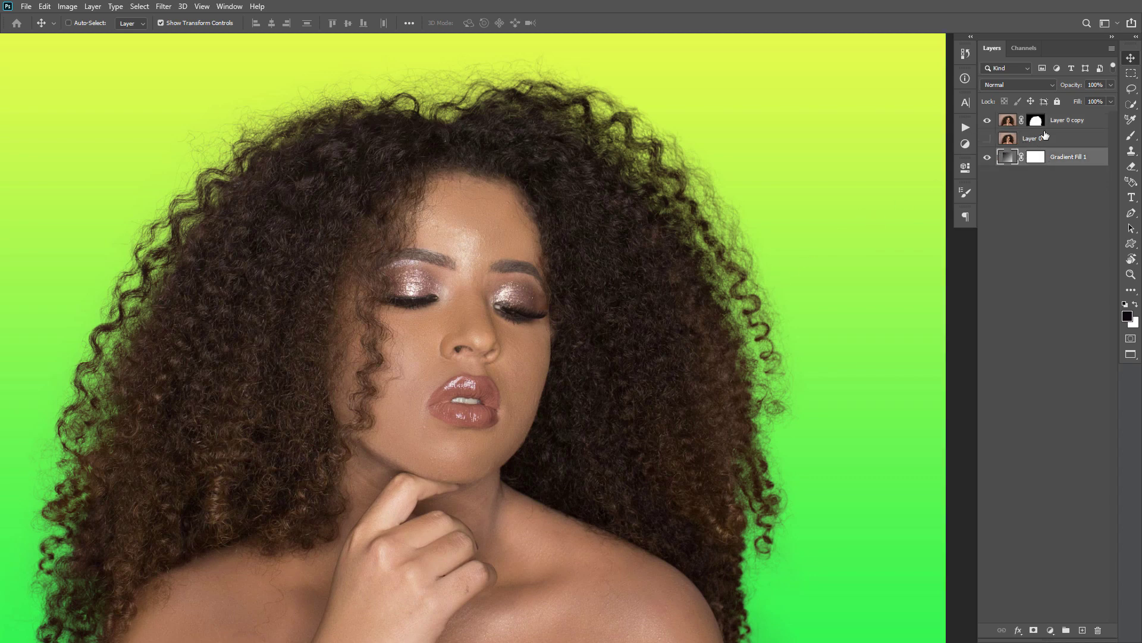
pyautogui.click(1045, 127)
pyautogui.click(1082, 630)
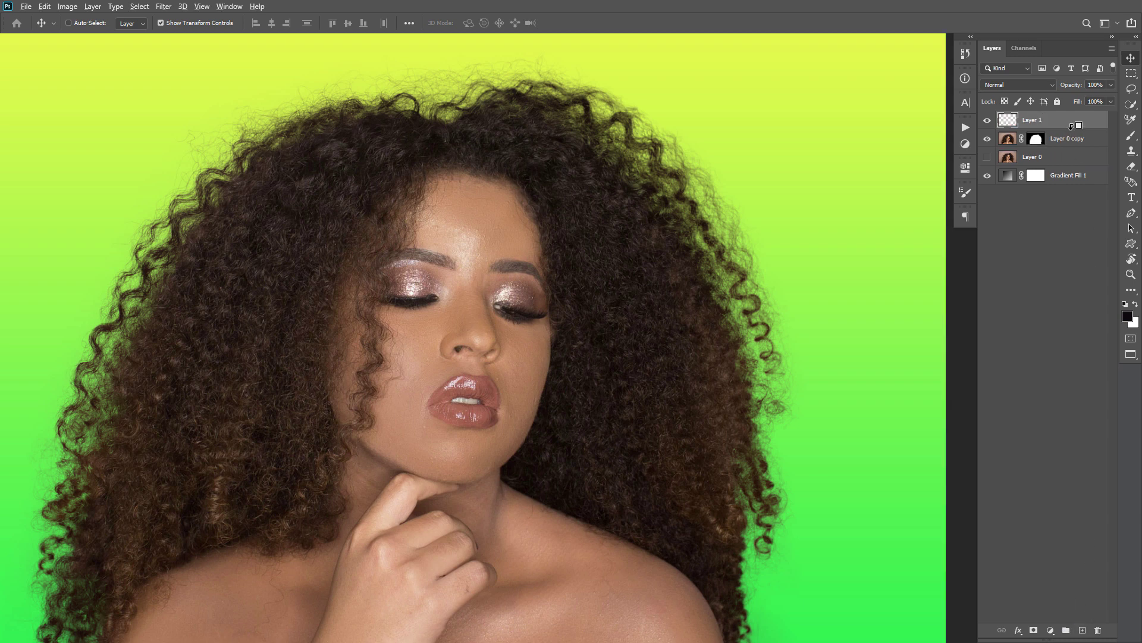
pyautogui.click(1022, 85)
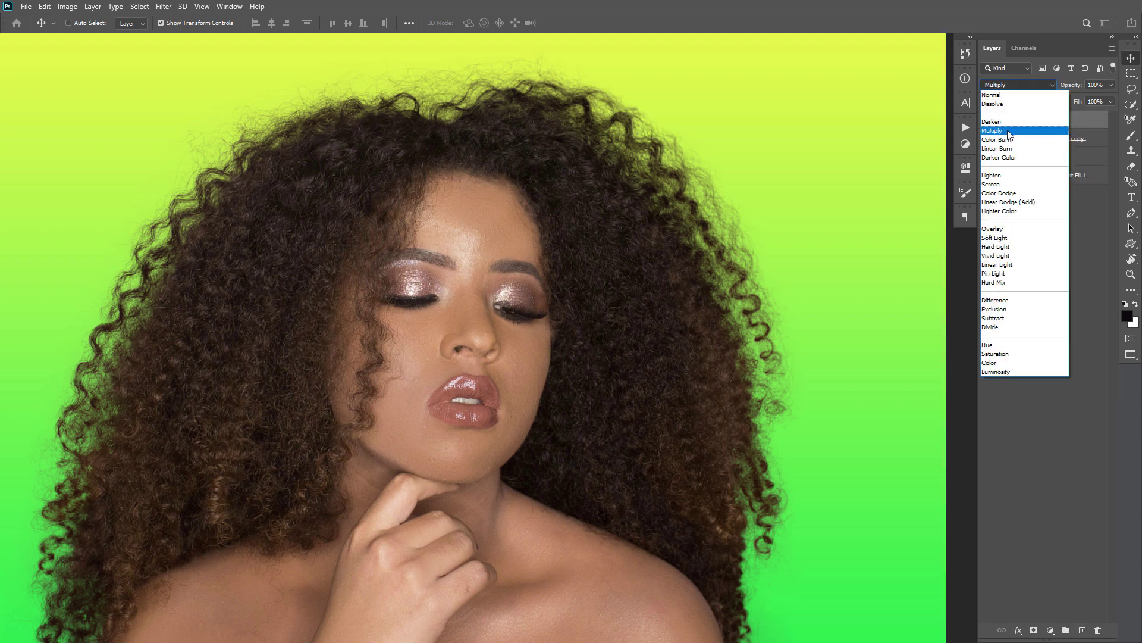
pyautogui.click(1009, 130)
# - Paint dark brown over the outer hair edges all around the head with a soft brush at 20% opacity
pyautogui.press('b')
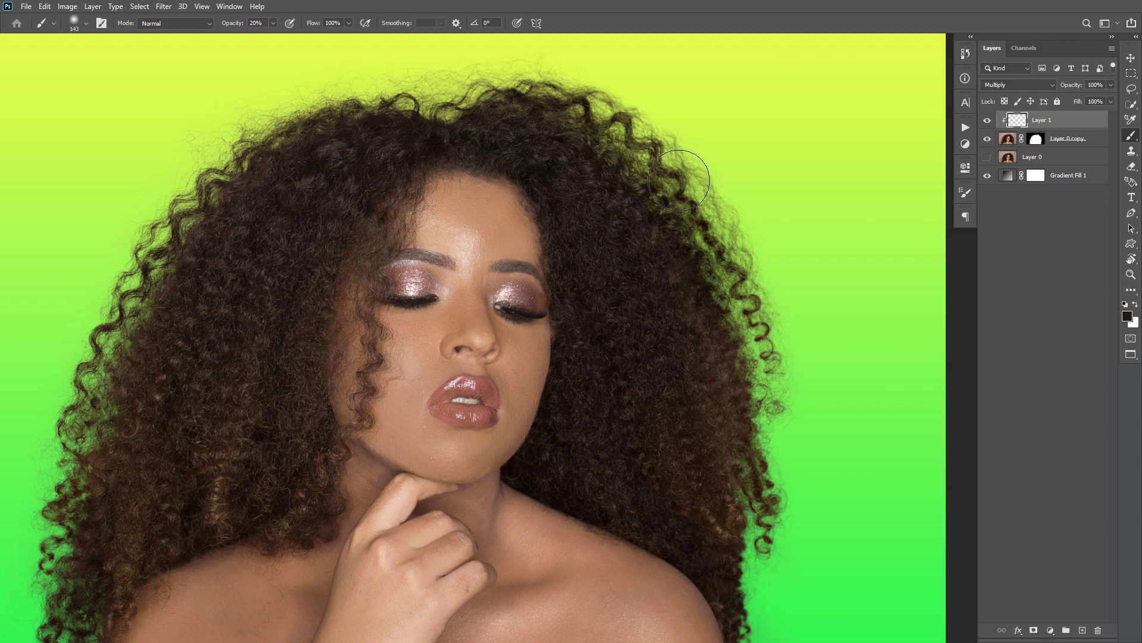
pyautogui.moveTo(521, 153); pyautogui.dragTo(615, 172)
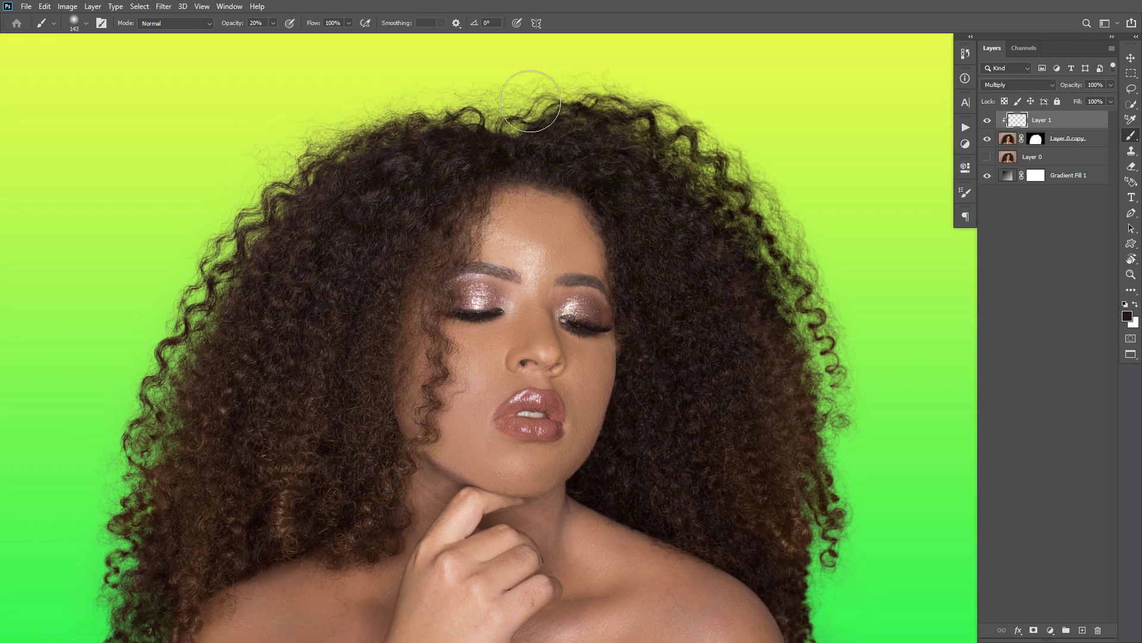
pyautogui.moveTo(268, 330); pyautogui.dragTo(367, 192)
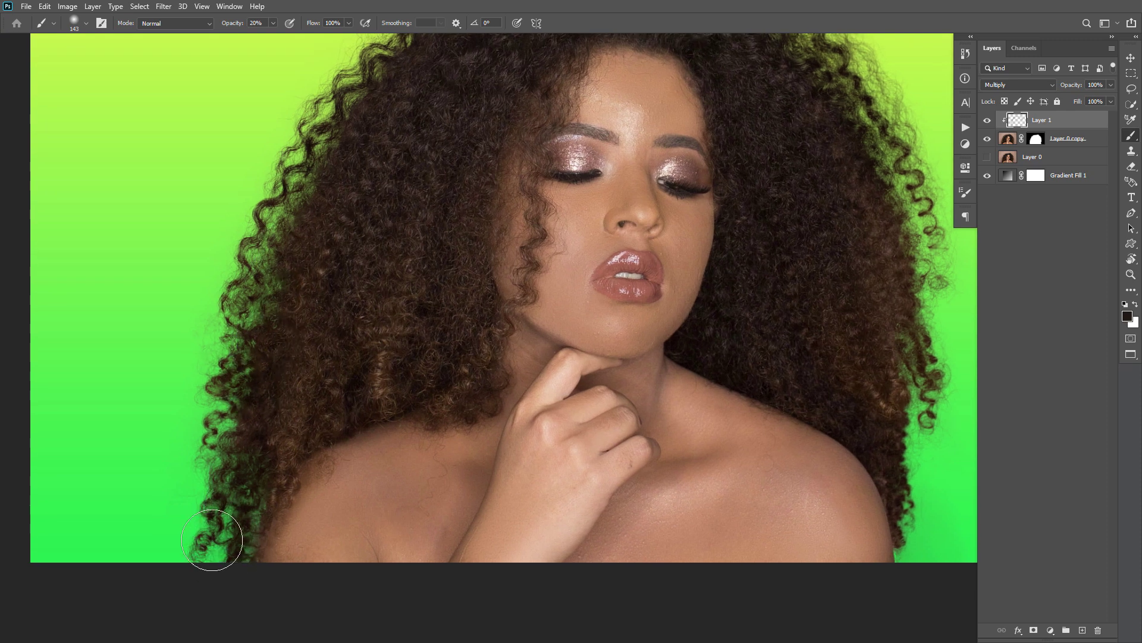
pyautogui.moveTo(665, 483); pyautogui.dragTo(539, 404)
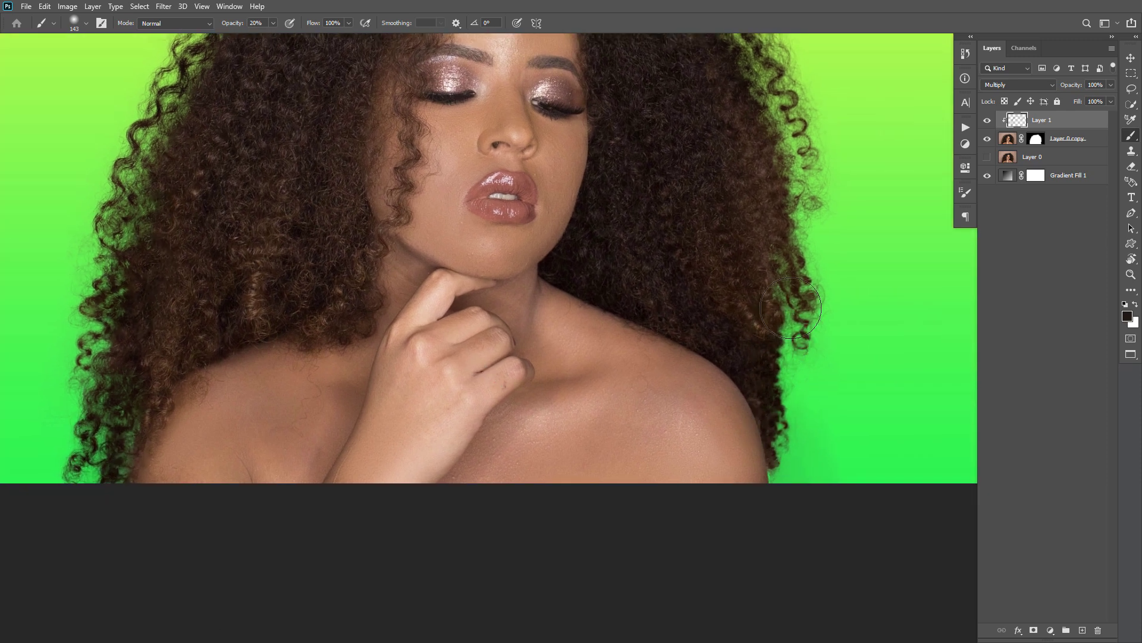
pyautogui.moveTo(720, 182); pyautogui.dragTo(762, 329)
pyautogui.scroll(-4, 777, 428)
pyautogui.scroll(4, 703, 306)
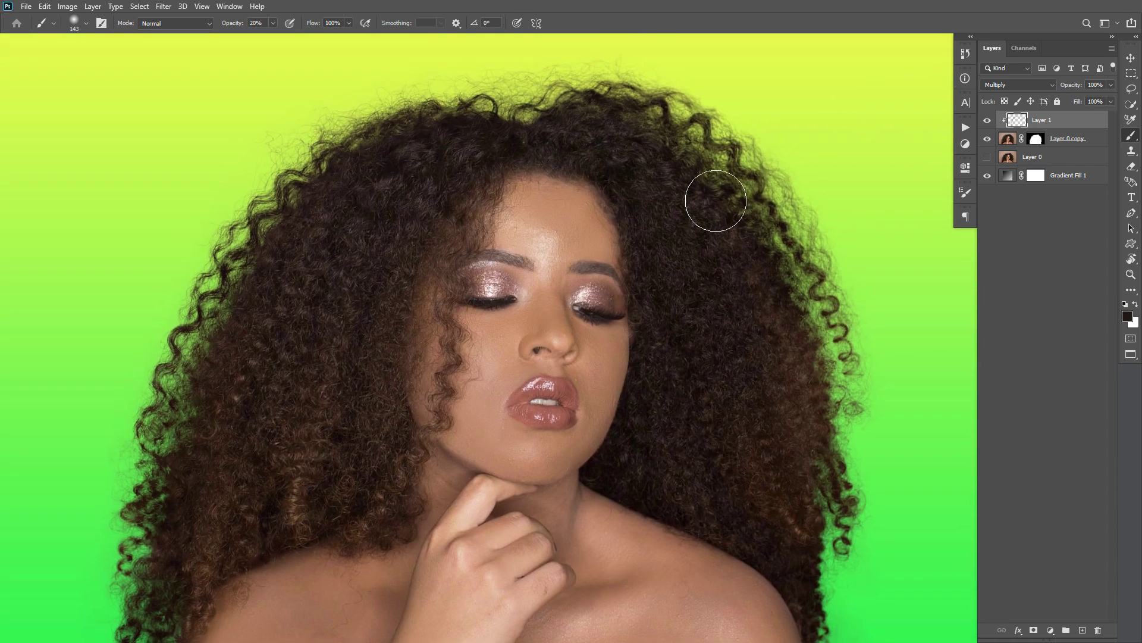
# - Switch to the sunglasses portrait document and toggle Layer 0's visibility to check the gradient fill beneath it
pyautogui.moveTo(705, 245); pyautogui.dragTo(694, 252)
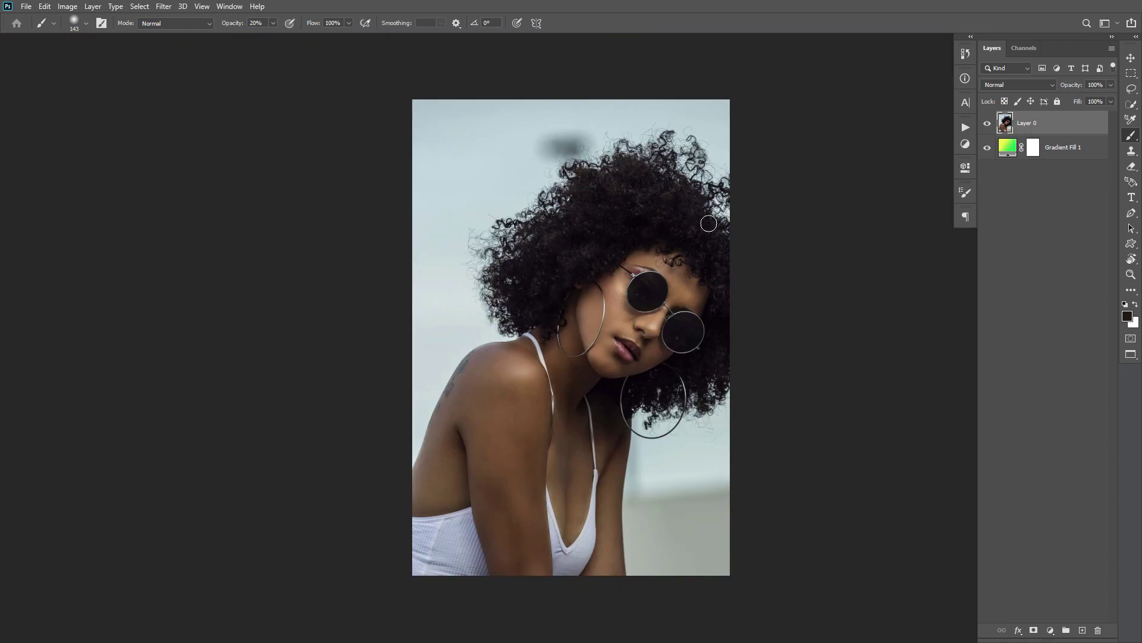
pyautogui.moveTo(653, 248); pyautogui.dragTo(693, 256)
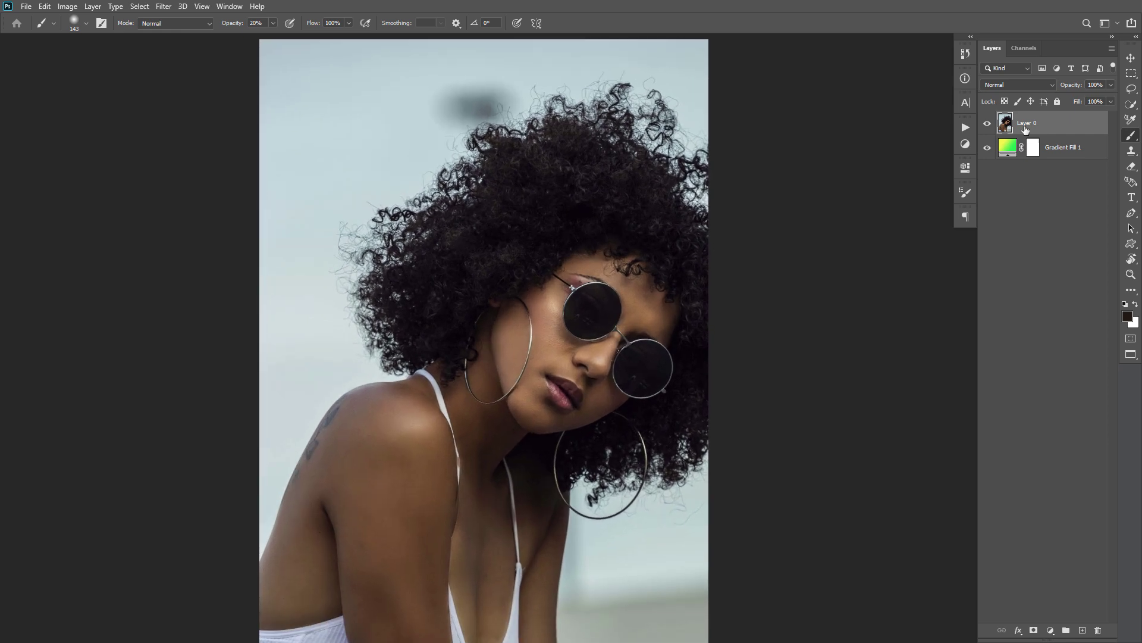
pyautogui.click(987, 122)
pyautogui.click(989, 124)
pyautogui.moveTo(547, 234); pyautogui.dragTo(746, 152)
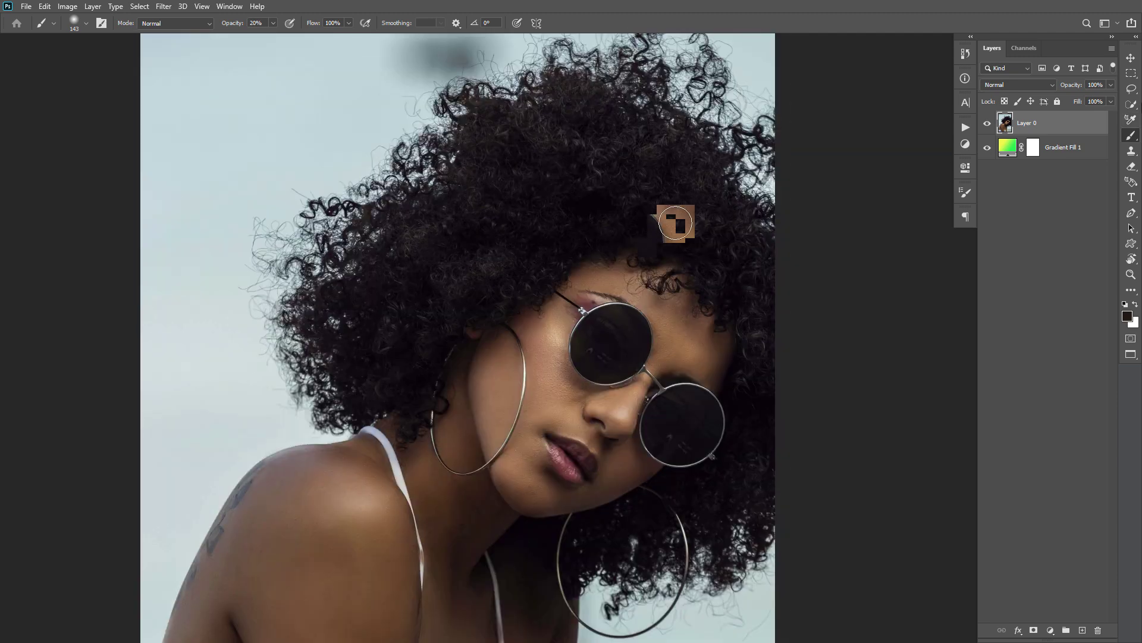
# - Select the woman, including her hair and body, on Layer 0 with the Quick Selection tool
pyautogui.press('w')
pyautogui.moveTo(683, 216); pyautogui.dragTo(533, 188)
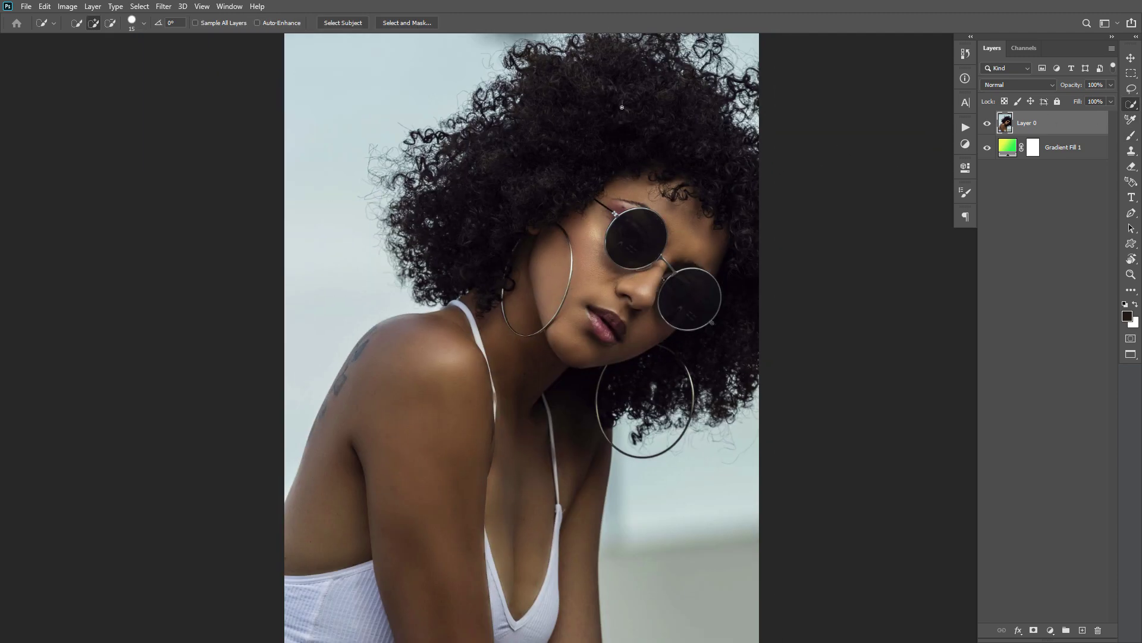
pyautogui.moveTo(611, 129)
pyautogui.mouseDown()
pyautogui.moveTo(438, 353)
pyautogui.moveTo(441, 504)
pyautogui.moveTo(540, 432)
pyautogui.moveTo(551, 508)
pyautogui.moveTo(544, 586)
pyautogui.mouseUp()
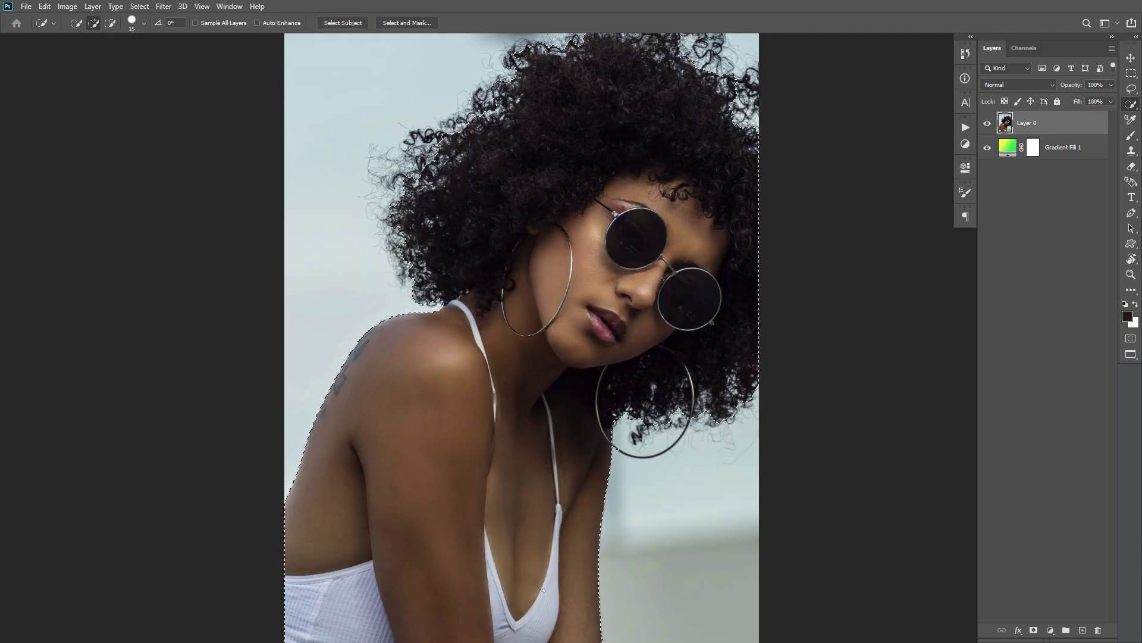
pyautogui.scroll(3, 683, 237)
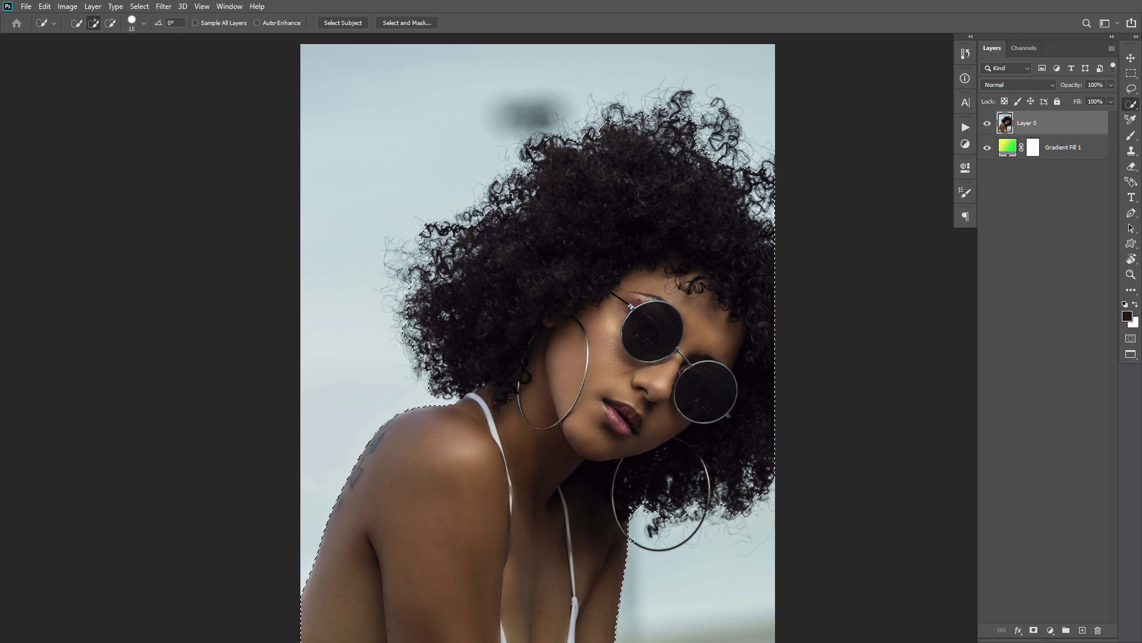
# - Open Select and Mask for the selection of the woman and focus on the top of her hair
pyautogui.click(433, 23)
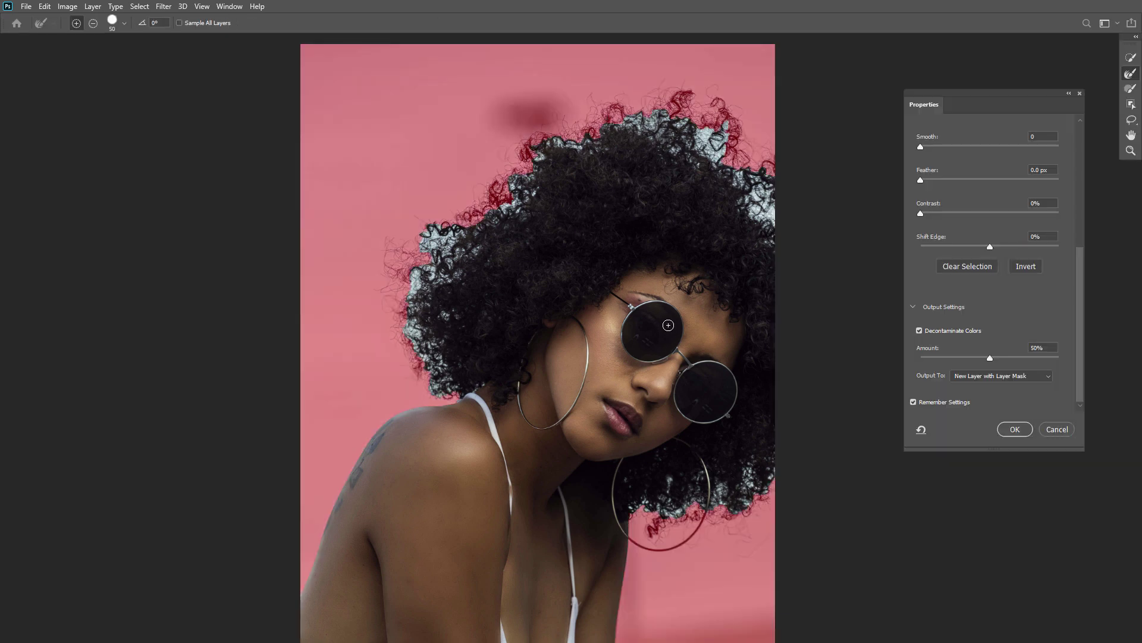
pyautogui.moveTo(671, 321); pyautogui.dragTo(628, 314)
pyautogui.scroll(3, 633, 310)
pyautogui.scroll(5, 510, 239)
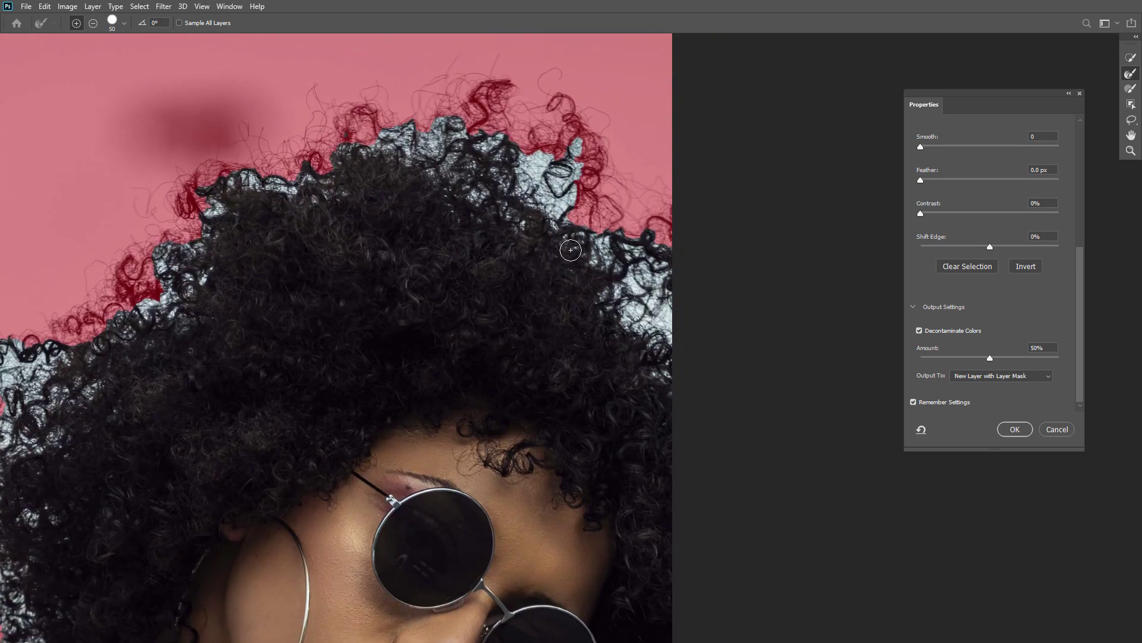
# - Refine the hair edge across the top of the head with the Refine Edge Brush at size 200
pyautogui.press(']')
pyautogui.press(']')
pyautogui.press(']')
pyautogui.press(']')
pyautogui.press('[')
pyautogui.moveTo(673, 312)
pyautogui.mouseDown()
pyautogui.moveTo(636, 256)
pyautogui.moveTo(635, 267)
pyautogui.moveTo(645, 209)
pyautogui.moveTo(627, 195)
pyautogui.moveTo(660, 219)
pyautogui.moveTo(655, 210)
pyautogui.moveTo(568, 138)
pyautogui.moveTo(539, 176)
pyautogui.mouseUp()
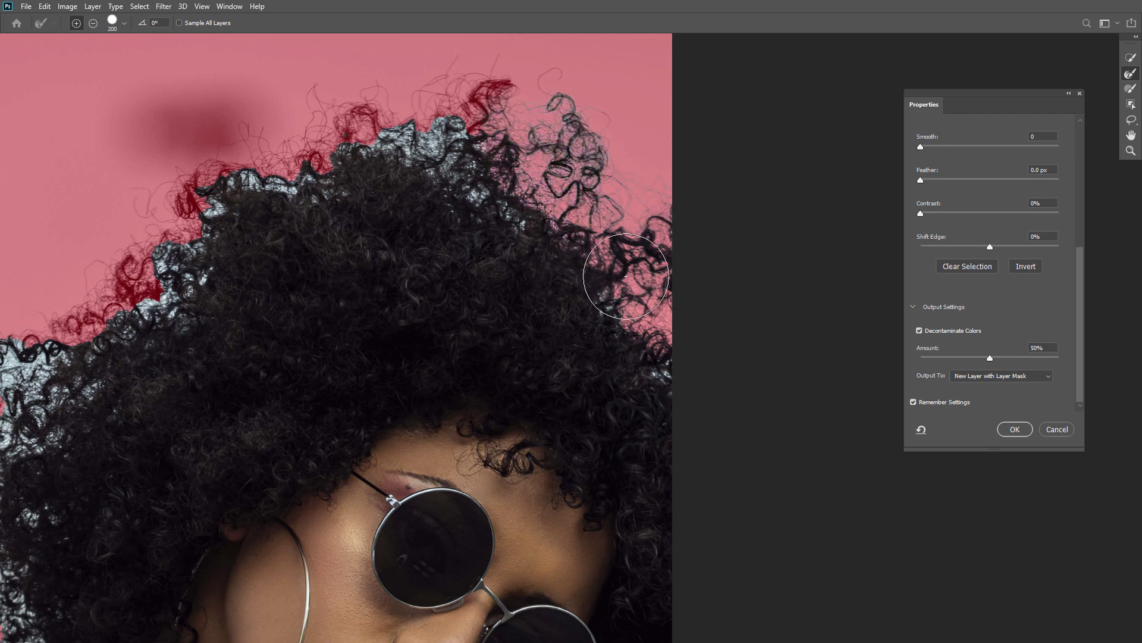
pyautogui.moveTo(516, 192)
pyautogui.mouseDown()
pyautogui.moveTo(411, 135)
pyautogui.moveTo(378, 145)
pyautogui.mouseUp()
pyautogui.moveTo(522, 196)
pyautogui.mouseDown()
pyautogui.moveTo(368, 167)
pyautogui.moveTo(291, 177)
pyautogui.moveTo(212, 207)
pyautogui.moveTo(184, 231)
pyautogui.moveTo(162, 285)
pyautogui.mouseUp()
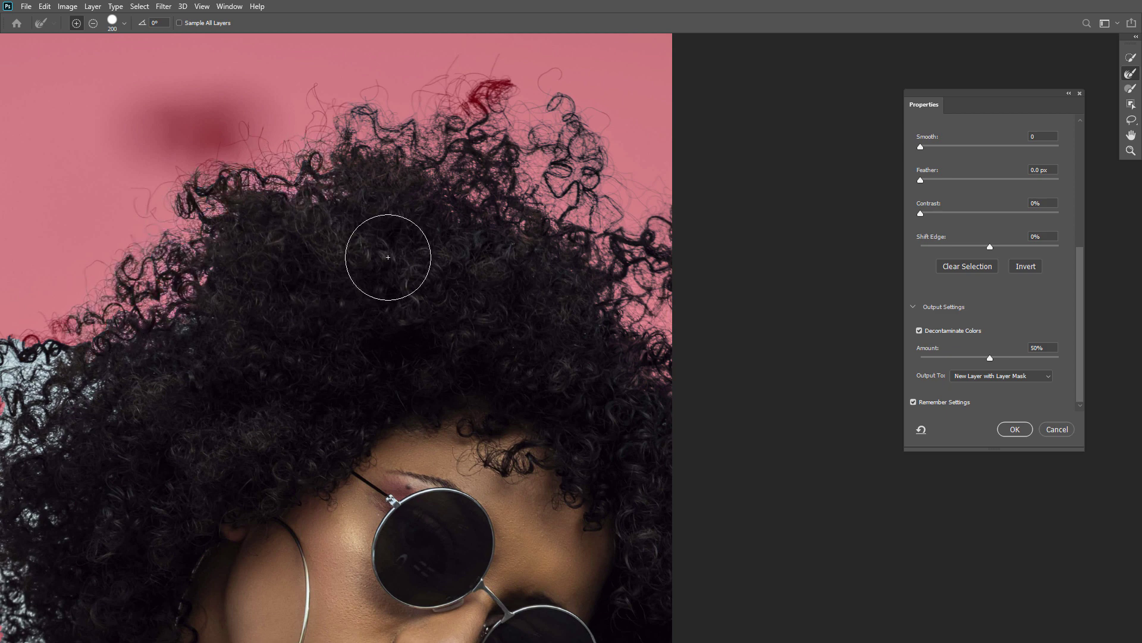
# - Brush the Refine Edge Brush over the curls along the hair's left outline to remove the pale background
pyautogui.moveTo(306, 234)
pyautogui.mouseDown()
pyautogui.moveTo(384, 229)
pyautogui.moveTo(494, 190)
pyautogui.mouseUp()
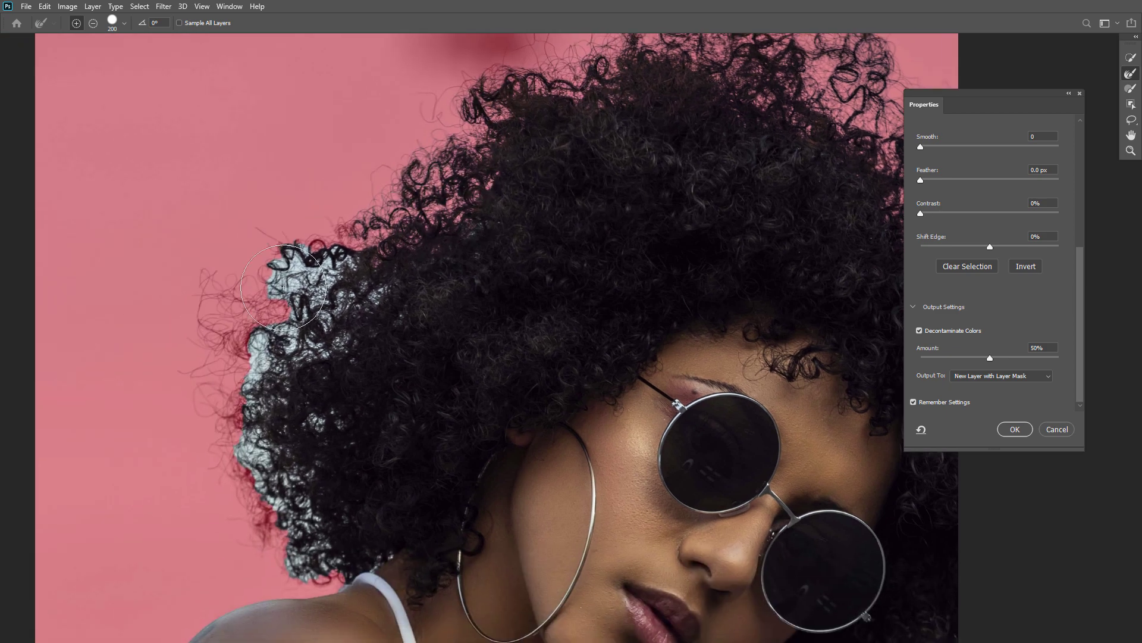
pyautogui.moveTo(205, 372)
pyautogui.mouseDown()
pyautogui.moveTo(235, 285)
pyautogui.moveTo(219, 363)
pyautogui.moveTo(250, 493)
pyautogui.mouseUp()
pyautogui.moveTo(340, 274)
pyautogui.mouseDown()
pyautogui.moveTo(273, 360)
pyautogui.moveTo(316, 331)
pyautogui.moveTo(288, 463)
pyautogui.moveTo(316, 533)
pyautogui.moveTo(298, 534)
pyautogui.moveTo(336, 534)
pyautogui.moveTo(370, 511)
pyautogui.moveTo(393, 393)
pyautogui.mouseUp()
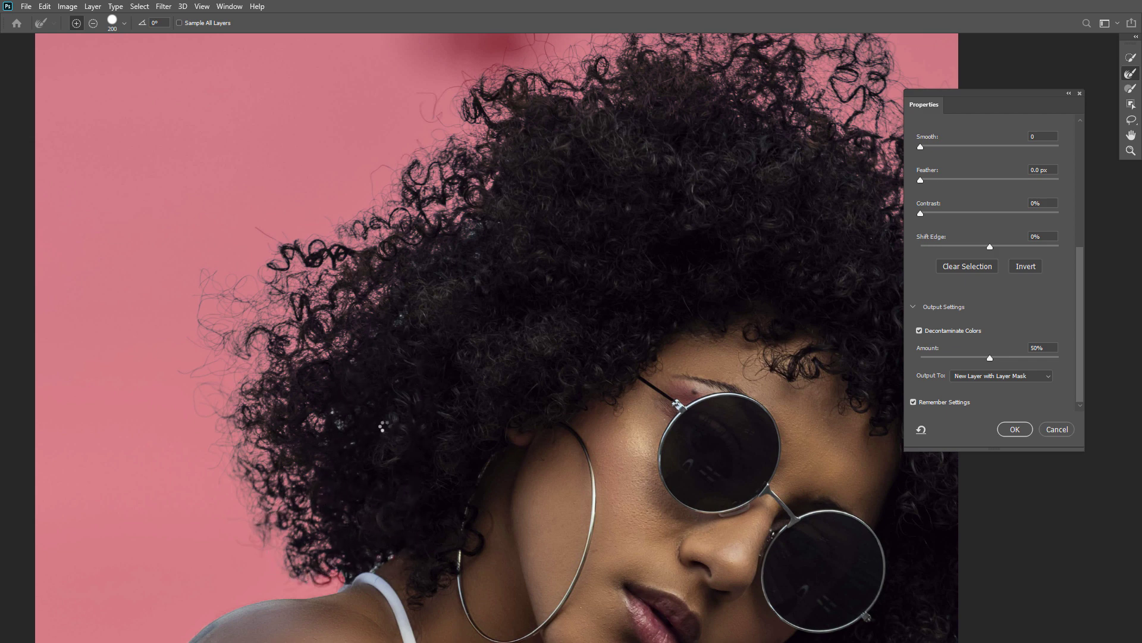
pyautogui.moveTo(606, 211); pyautogui.dragTo(436, 265)
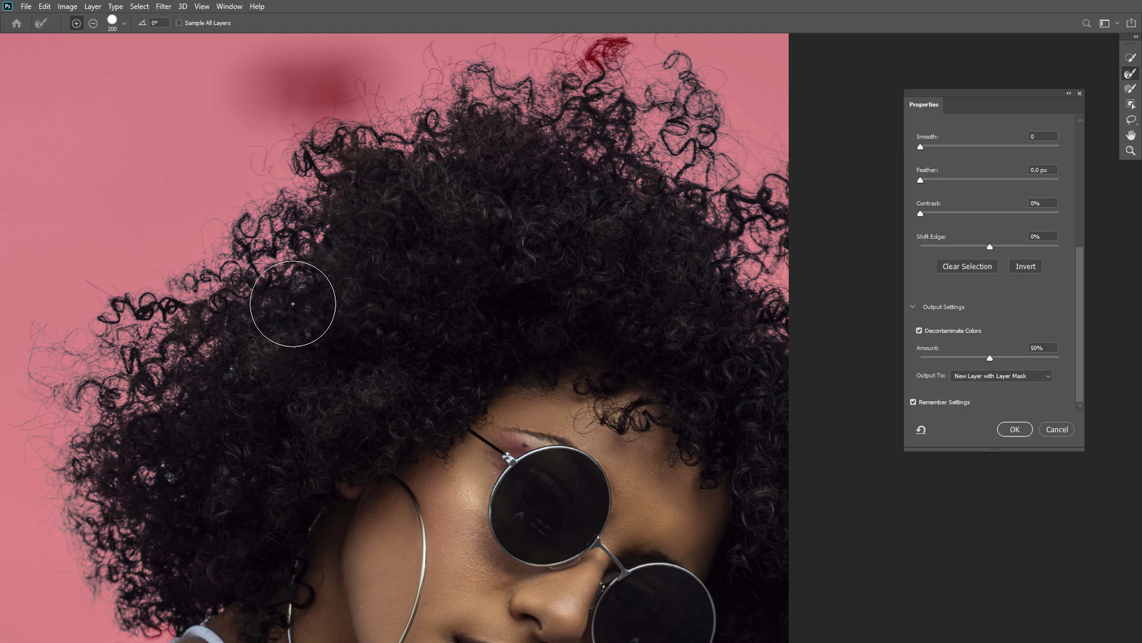
# - Refine the curls along the hair's right edge and the remaining tuft at the top of the head
pyautogui.moveTo(706, 357); pyautogui.dragTo(523, 298)
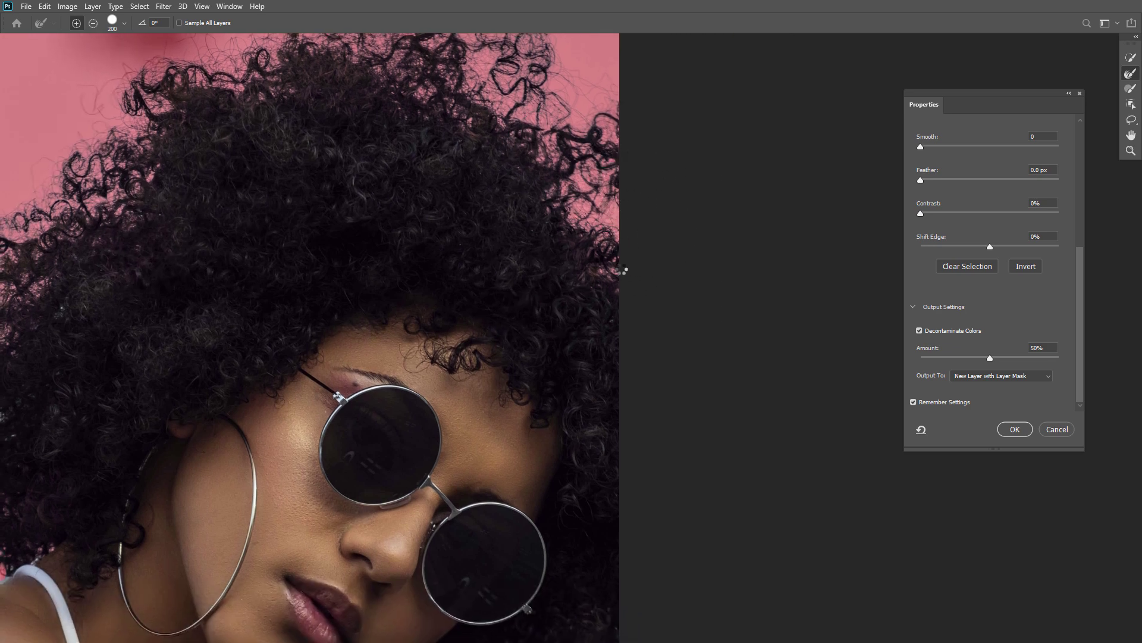
pyautogui.moveTo(538, 156); pyautogui.dragTo(627, 304)
pyautogui.moveTo(543, 154); pyautogui.dragTo(505, 132)
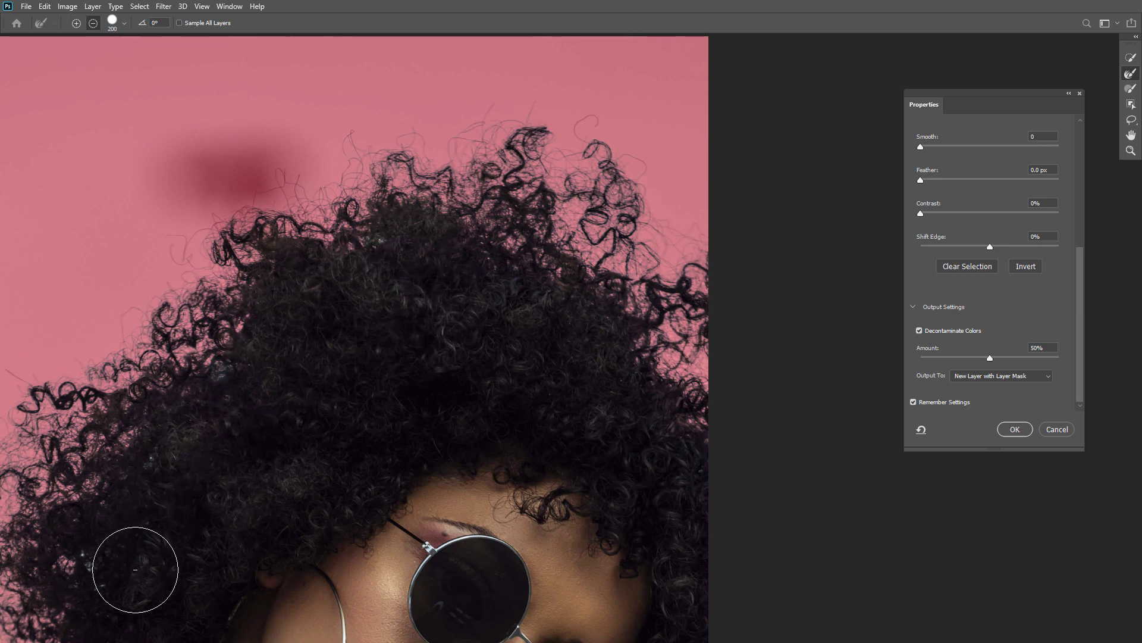
# - Refine the curls below the face, inside and beside the large hoop earring, to clear the background between strands
pyautogui.scroll(-10, 645, 316)
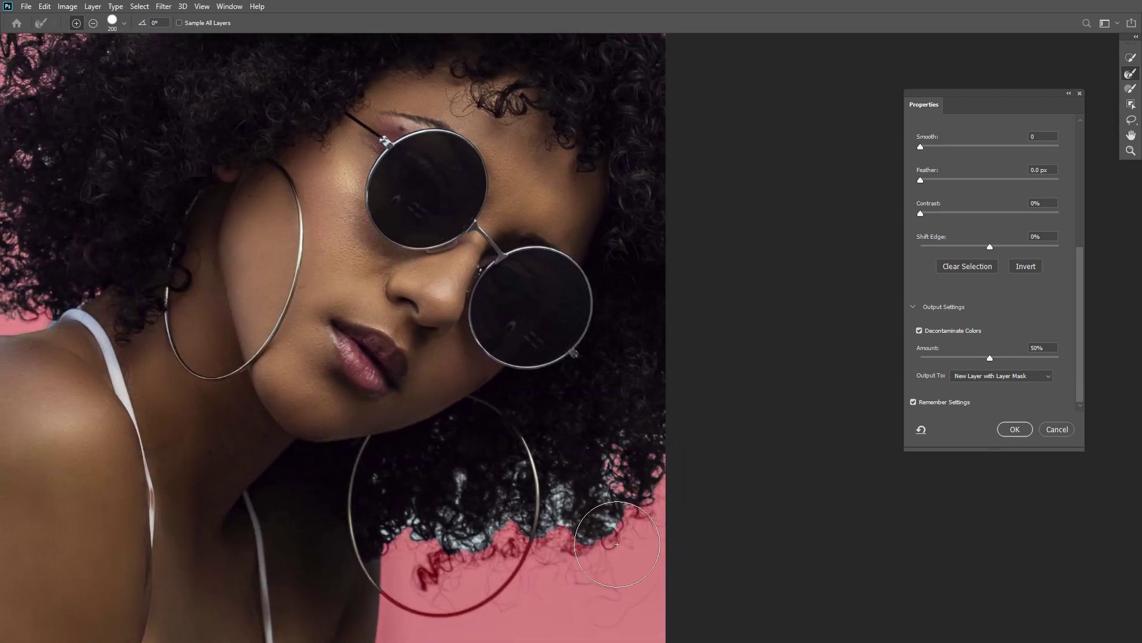
pyautogui.scroll(-5, 619, 530)
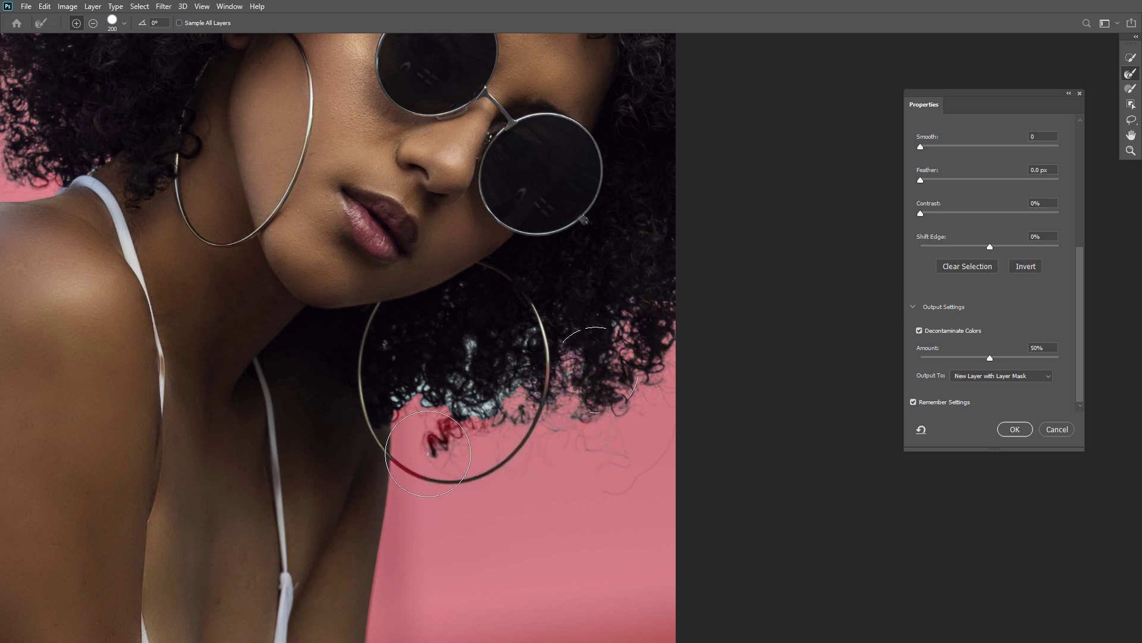
pyautogui.moveTo(428, 453)
pyautogui.mouseDown()
pyautogui.moveTo(431, 420)
pyautogui.moveTo(476, 412)
pyautogui.mouseUp()
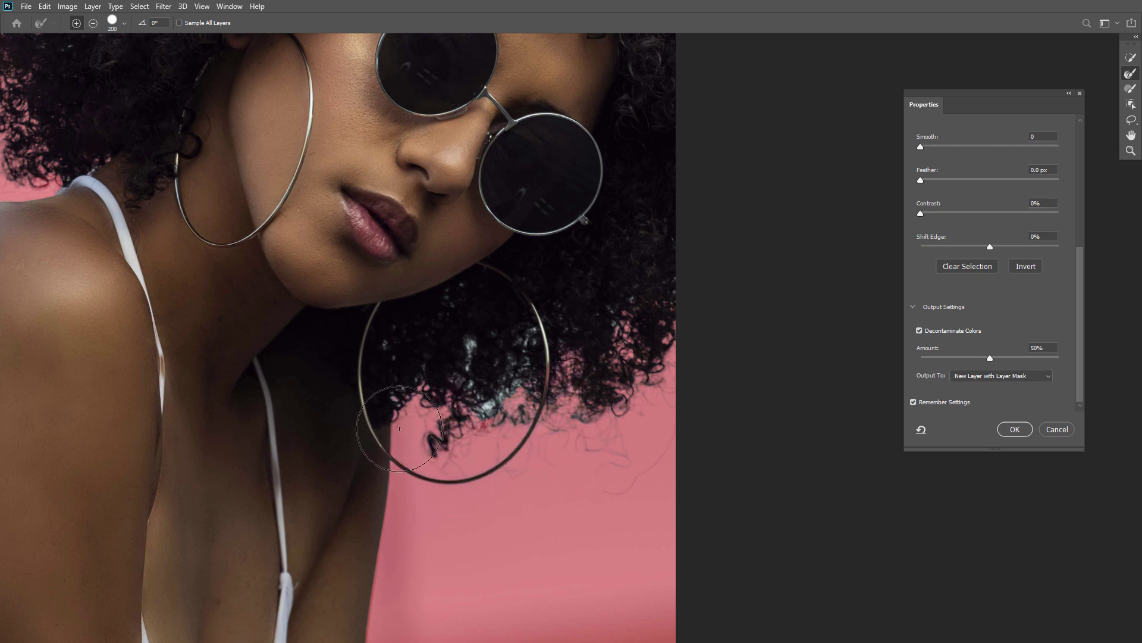
pyautogui.moveTo(406, 347); pyautogui.dragTo(474, 333)
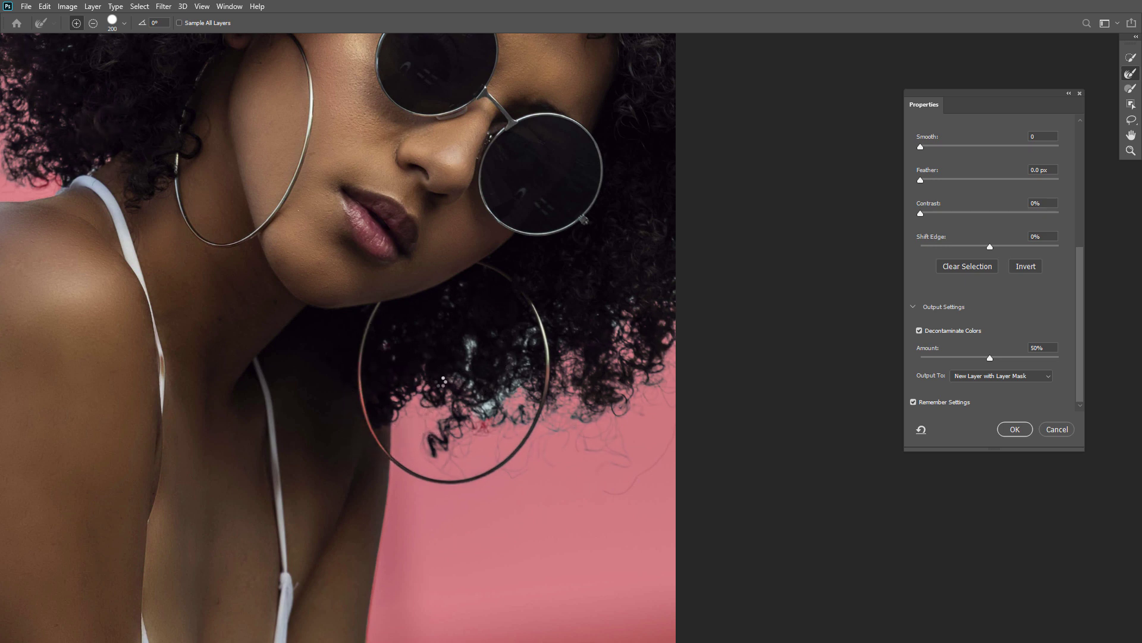
pyautogui.moveTo(383, 405)
pyautogui.mouseDown()
pyautogui.moveTo(511, 389)
pyautogui.moveTo(505, 349)
pyautogui.mouseUp()
pyautogui.moveTo(619, 325); pyautogui.dragTo(563, 365)
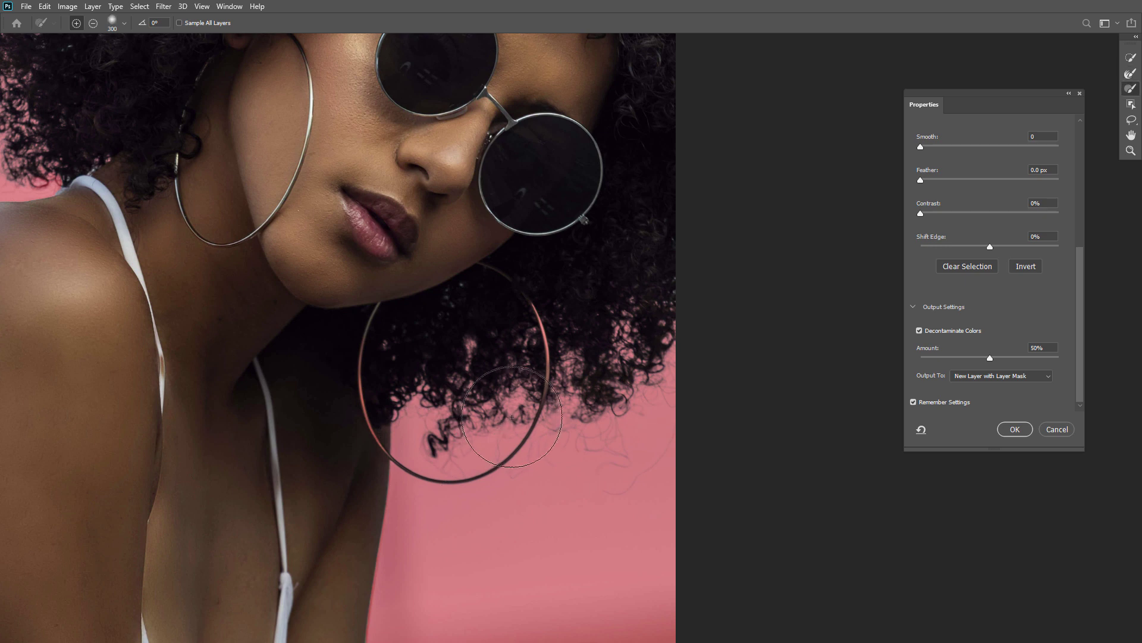
# - Paint missing parts of the large hoop earring back into the selection with a reduced Brush tool
pyautogui.click(1131, 89)
pyautogui.press('[')
pyautogui.press('[')
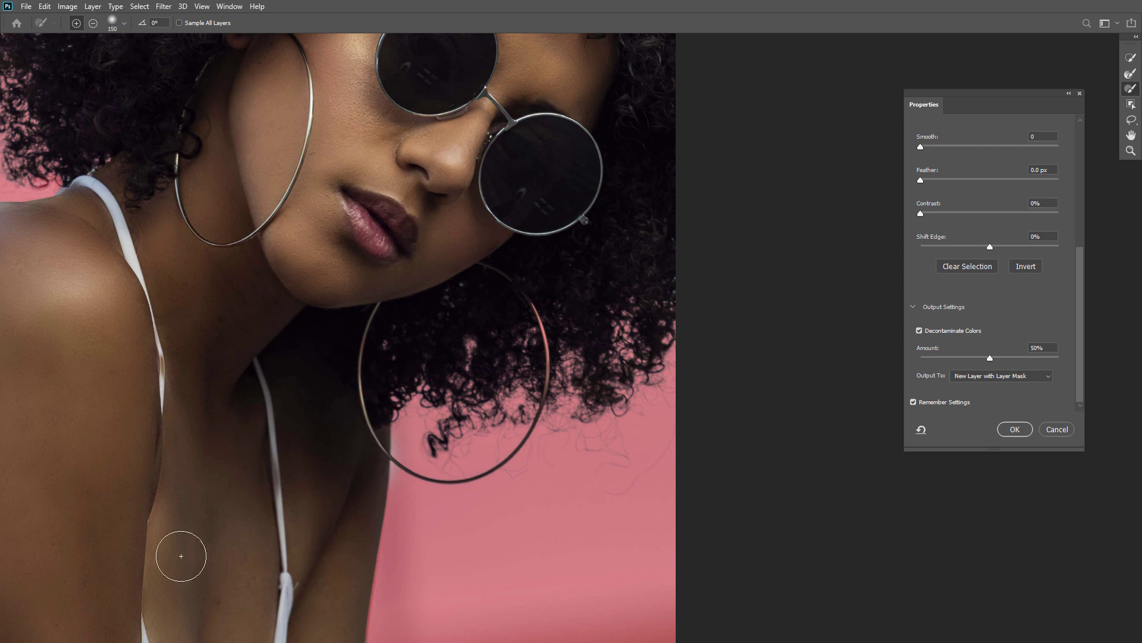
# - Refine the lower hair edge around the hoop earring again with the Refine Edge Brush at size 200
pyautogui.click(1131, 73)
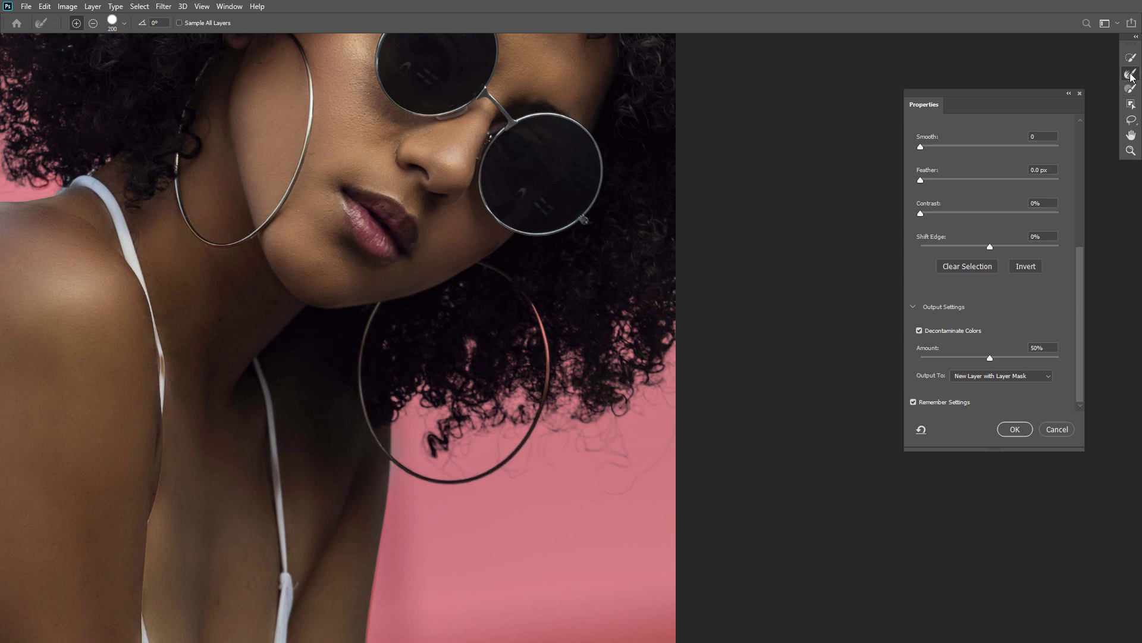
pyautogui.moveTo(511, 443); pyautogui.dragTo(419, 445)
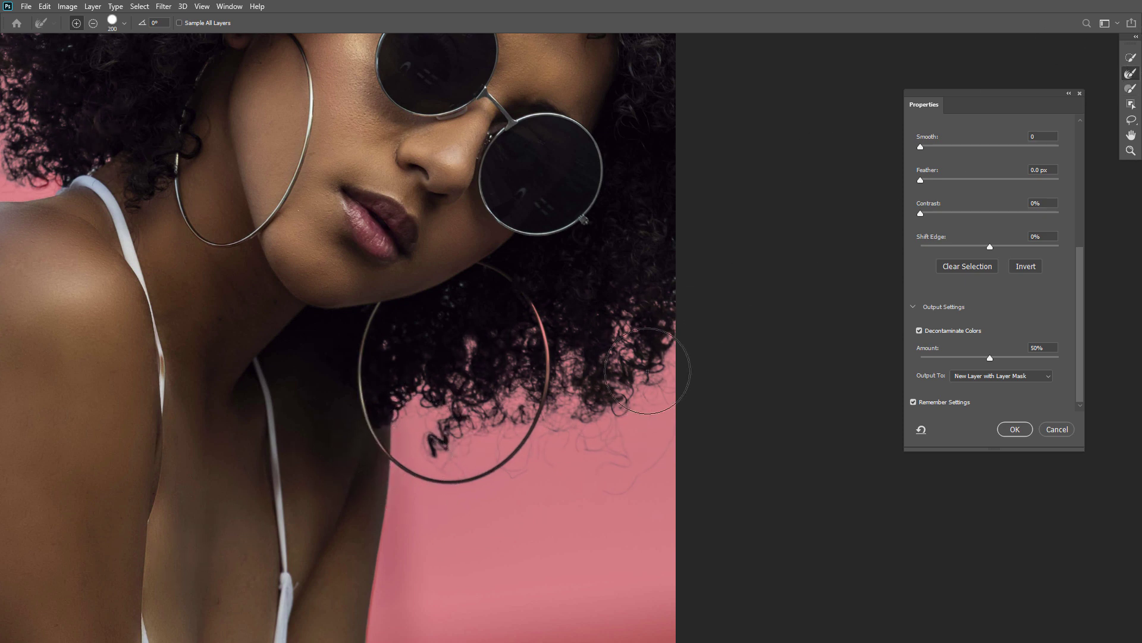
pyautogui.moveTo(622, 146); pyautogui.dragTo(637, 476)
pyautogui.moveTo(636, 243); pyautogui.dragTo(639, 469)
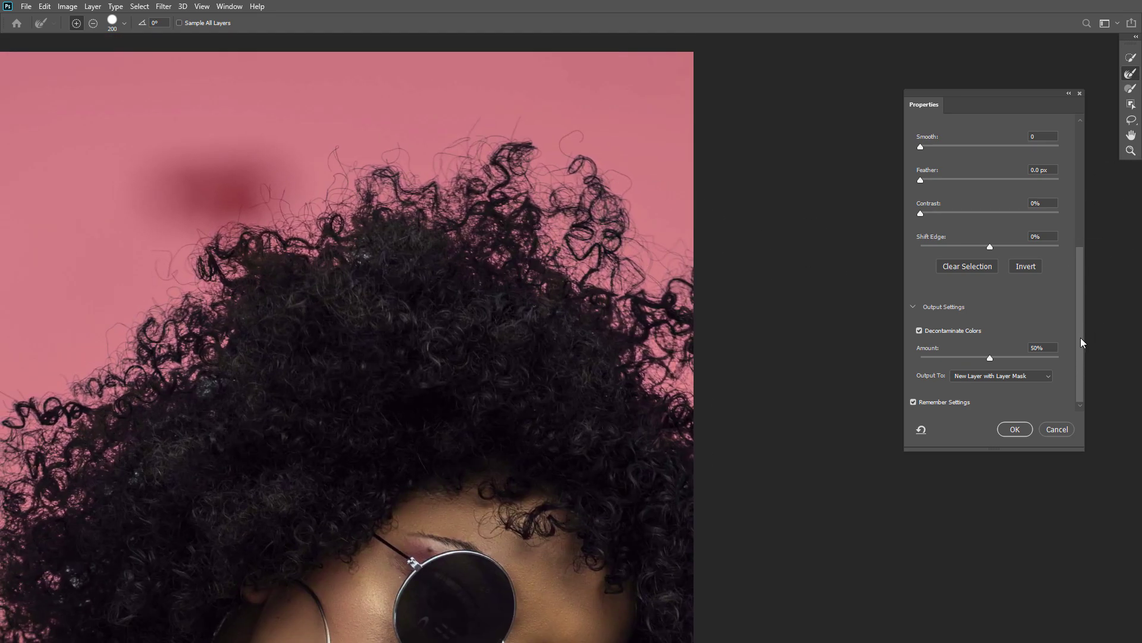
# - Output the refined selection as a new layer with a layer mask, with Decontaminate Colors at 50%
pyautogui.moveTo(1080, 337)
pyautogui.mouseDown()
pyautogui.moveTo(1077, 228)
pyautogui.moveTo(1078, 348)
pyautogui.mouseUp()
pyautogui.click(1022, 429)
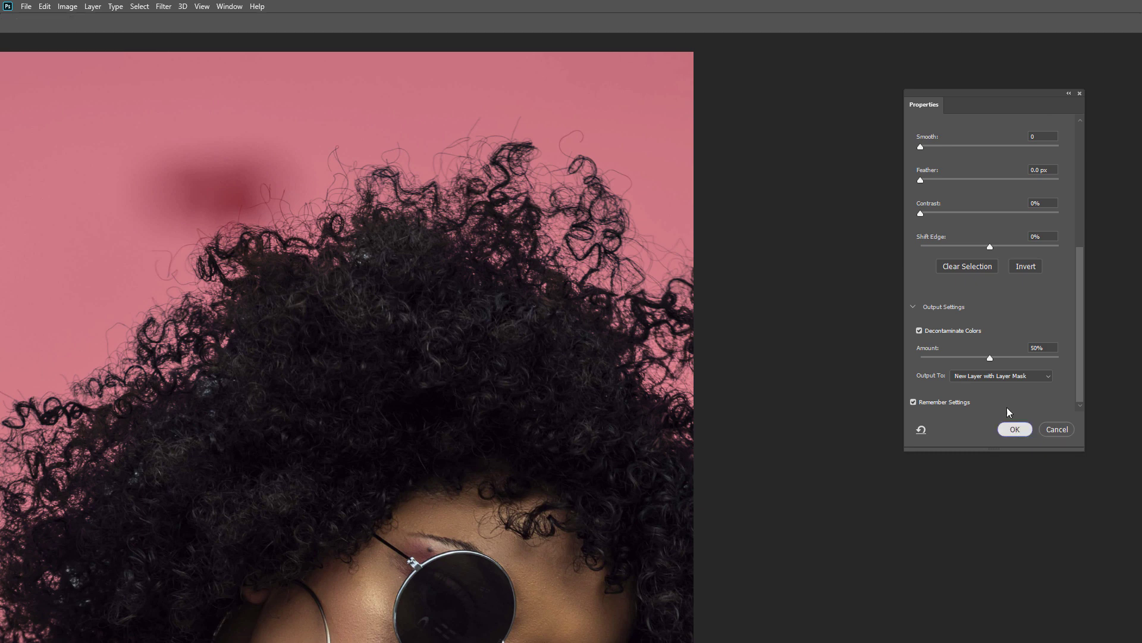
pyautogui.moveTo(563, 325); pyautogui.dragTo(646, 220)
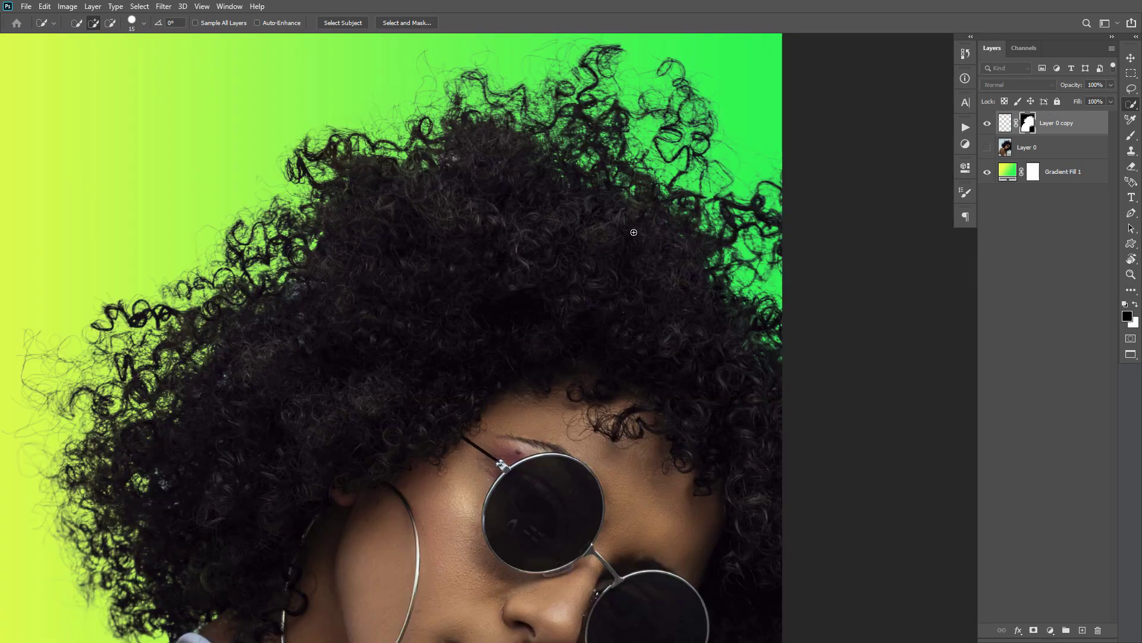
pyautogui.hotkey('ctrl', '0')
pyautogui.moveTo(634, 276); pyautogui.dragTo(655, 296)
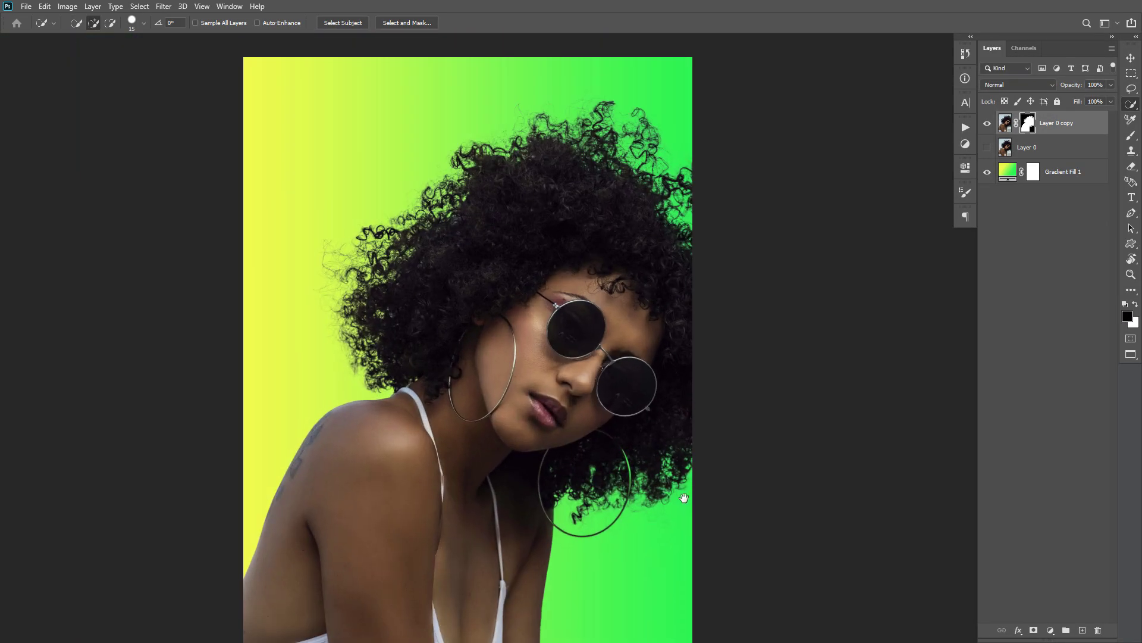
pyautogui.moveTo(643, 439); pyautogui.dragTo(663, 372)
# - Try angles of -69.71° and 23.21° for the background gradient fill
pyautogui.doubleClick(1005, 172)
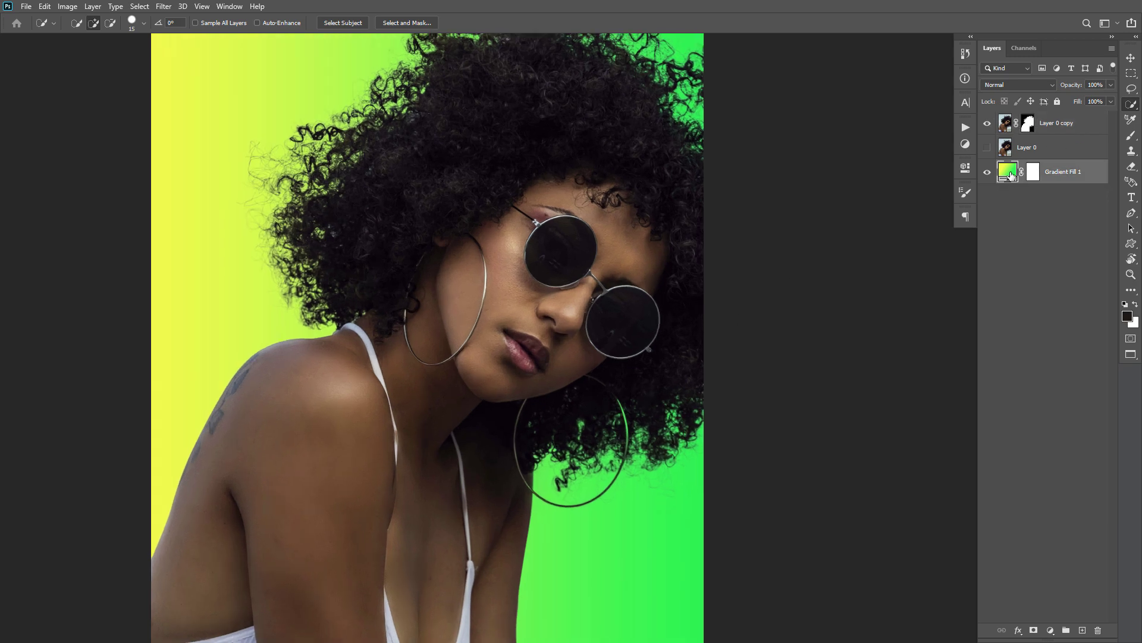
pyautogui.moveTo(722, 254); pyautogui.dragTo(727, 266)
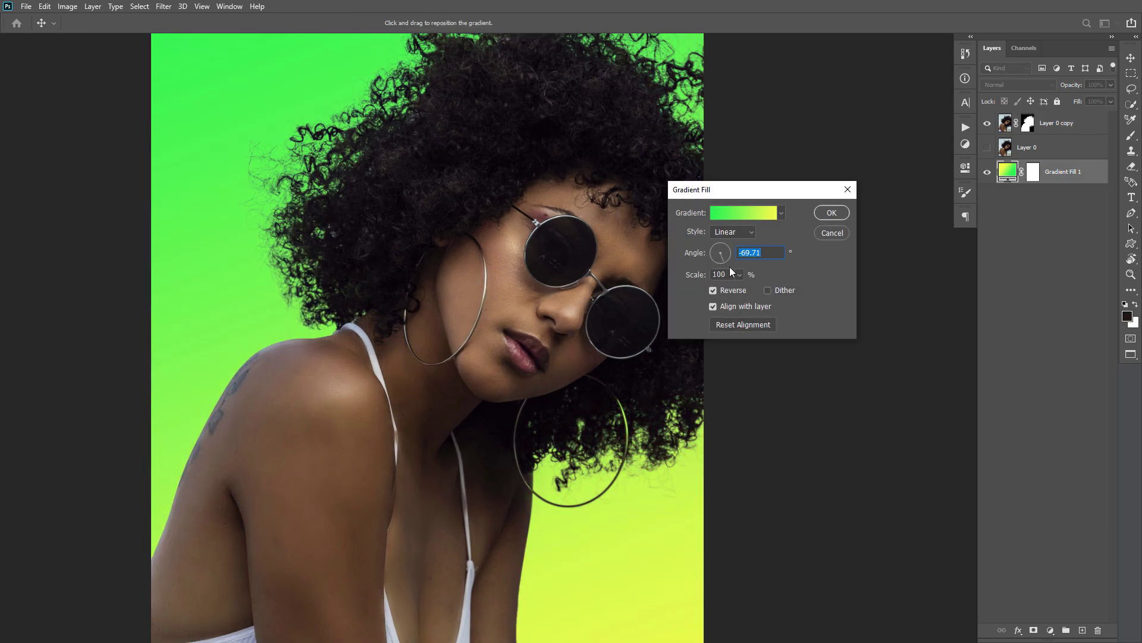
pyautogui.click(729, 250)
pyautogui.moveTo(530, 173); pyautogui.dragTo(468, 295)
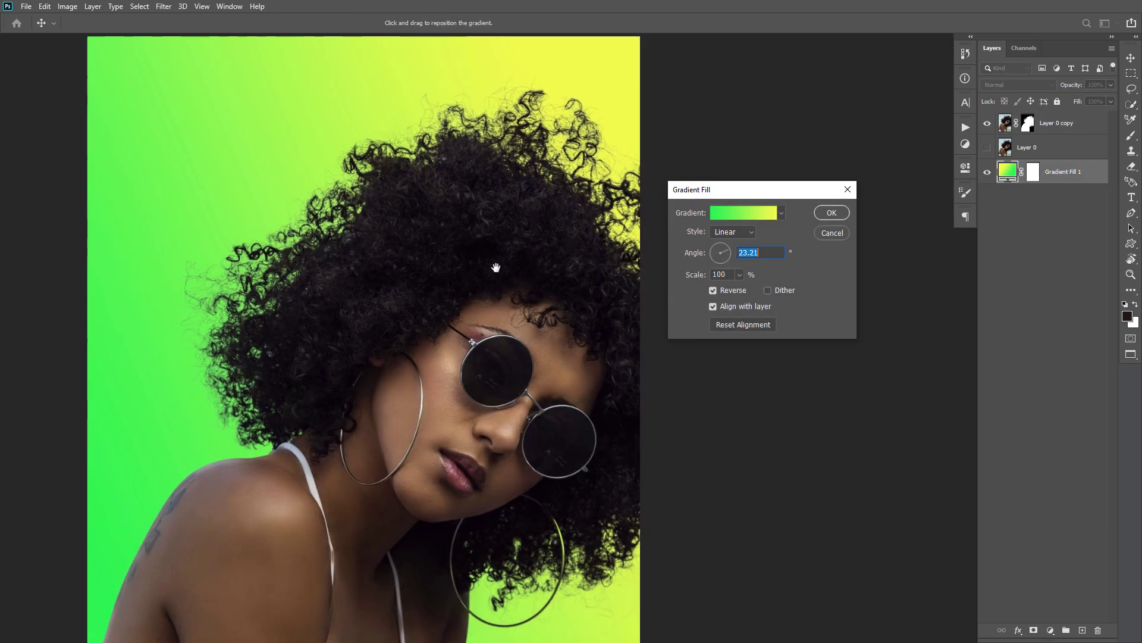
pyautogui.click(832, 232)
# - Add a new layer above Layer 0 copy, set it to Multiply and clip it to the masked woman
pyautogui.click(1055, 126)
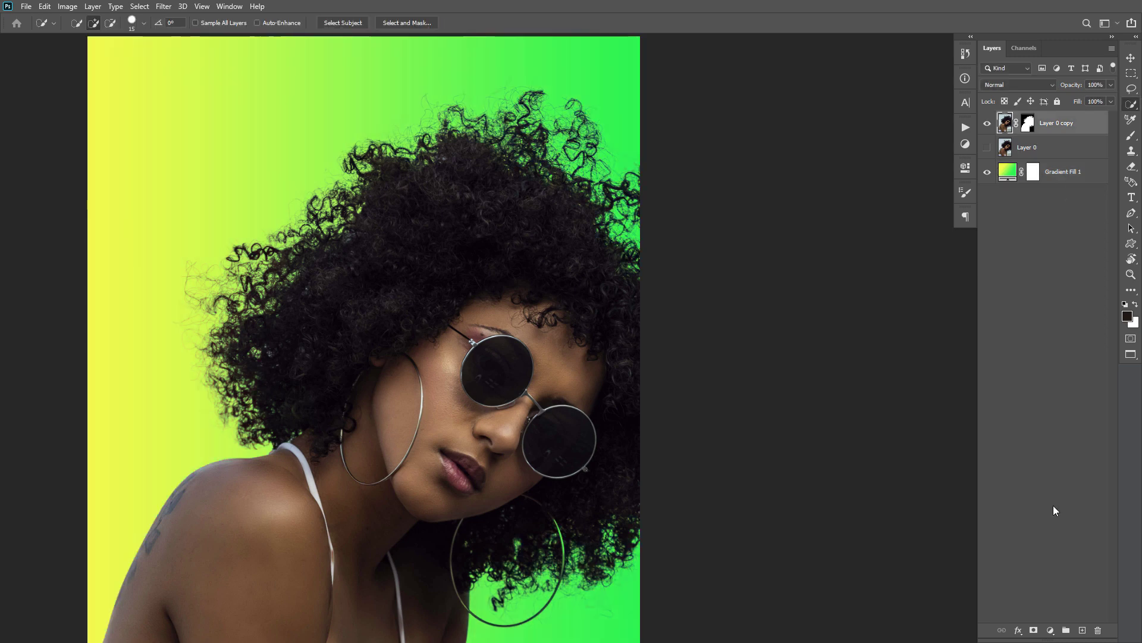
pyautogui.keyDown('alt'); pyautogui.click(1083, 631); pyautogui.keyUp('alt')
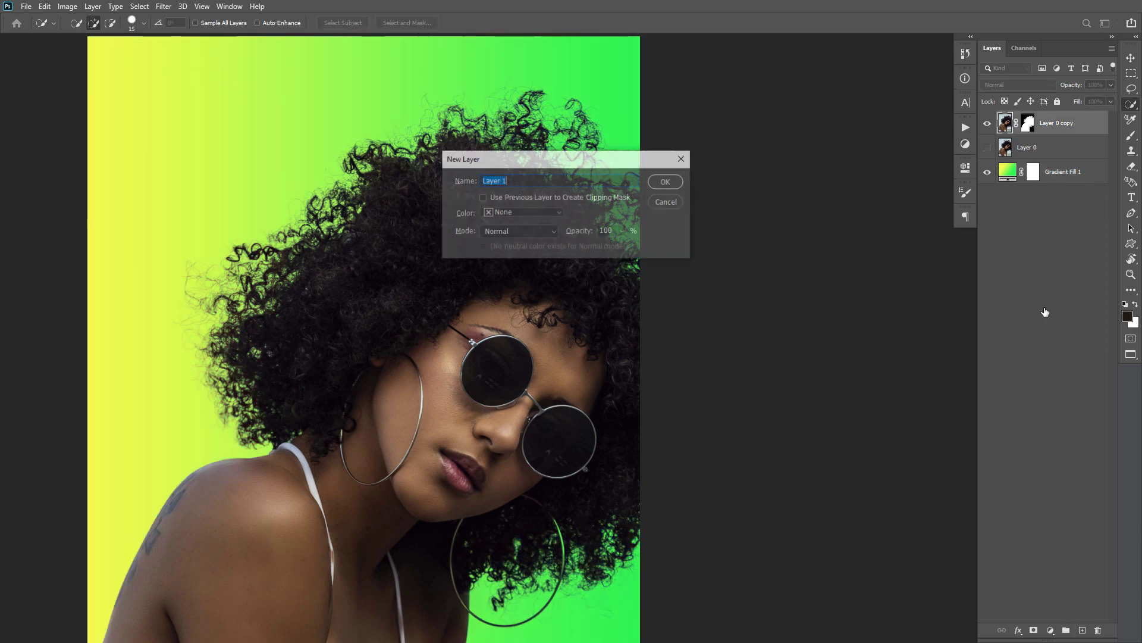
pyautogui.click(668, 203)
pyautogui.click(1079, 629)
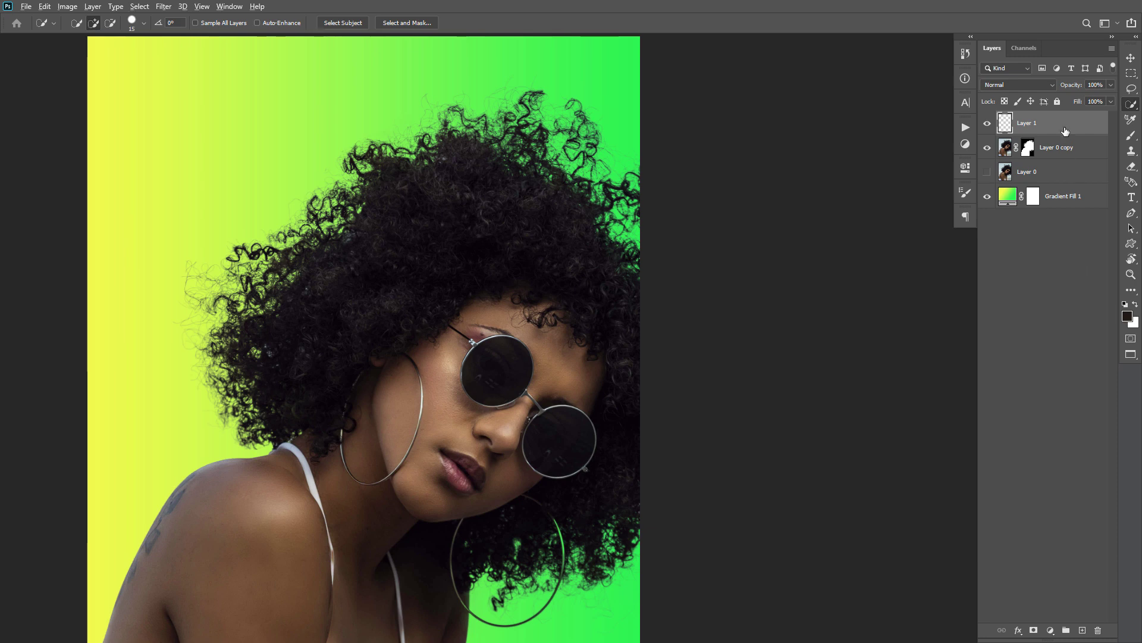
pyautogui.click(1034, 85)
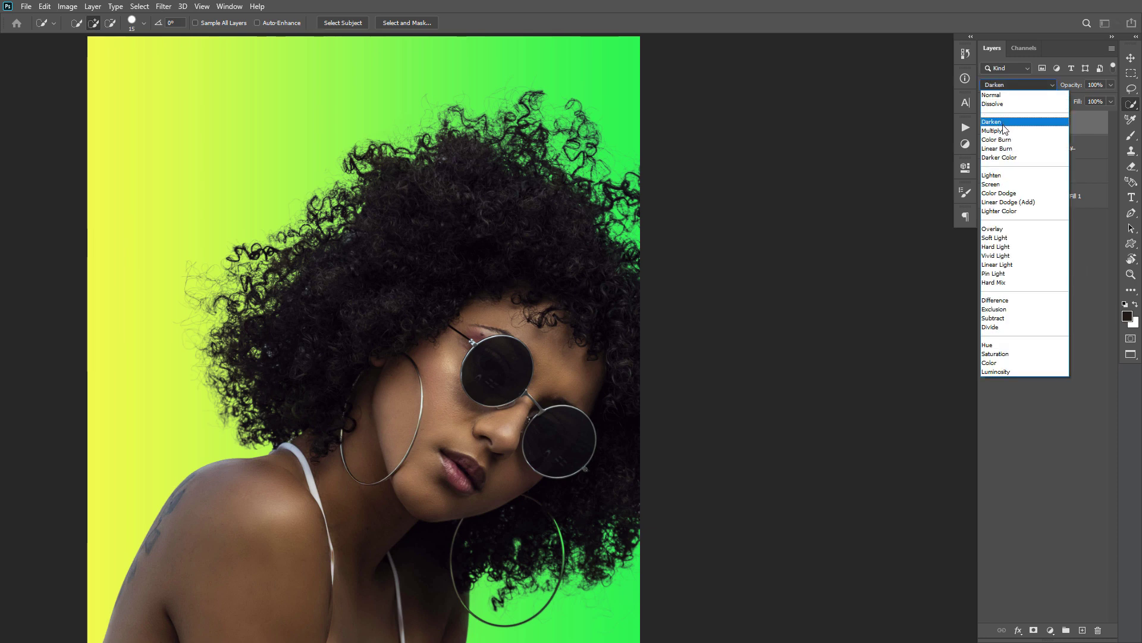
pyautogui.click(1005, 126)
pyautogui.scroll(2, 501, 164)
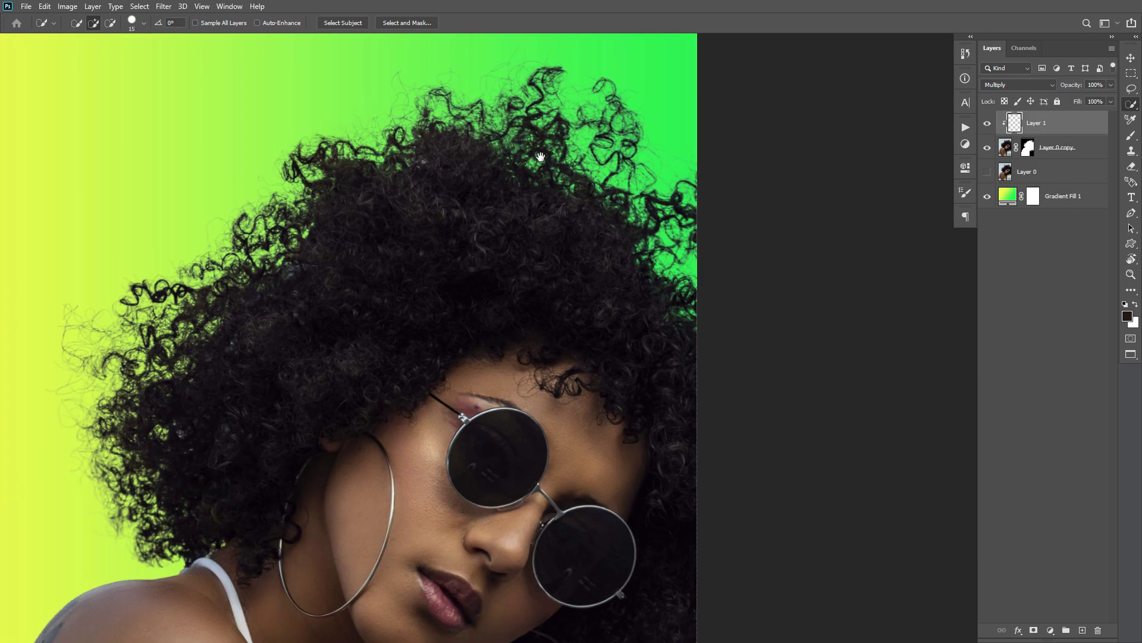
# - Darken the woman's outer hair edges on the clipped Multiply layer using a soft dark brush of size 143 at 20% opacity
pyautogui.scroll(1, 634, 123)
pyautogui.press('b')
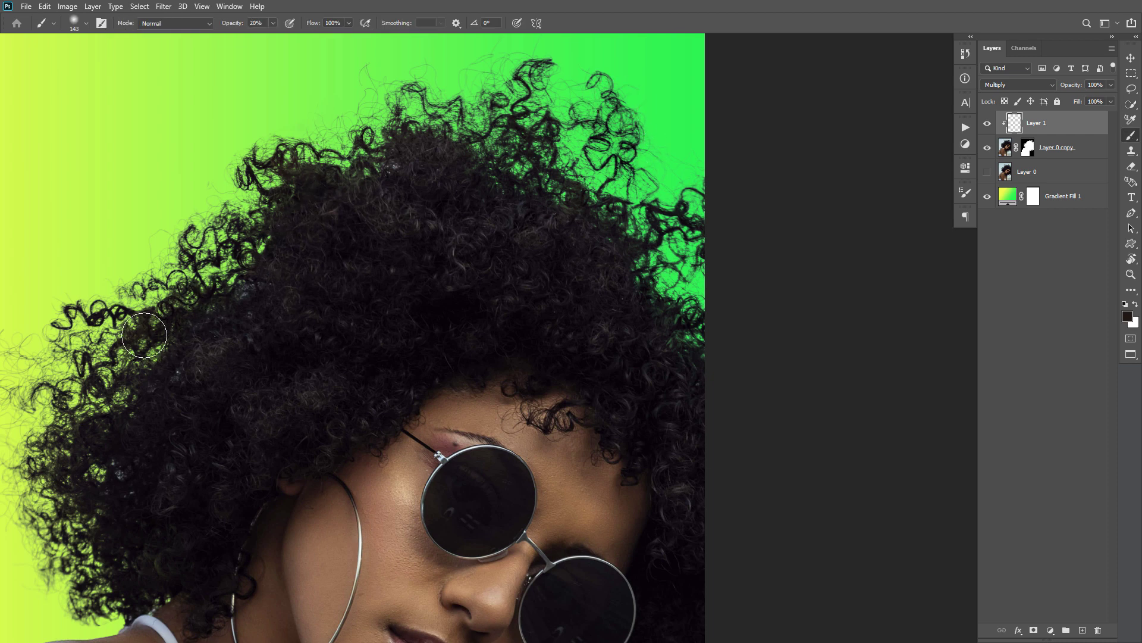
pyautogui.moveTo(220, 327); pyautogui.dragTo(299, 258)
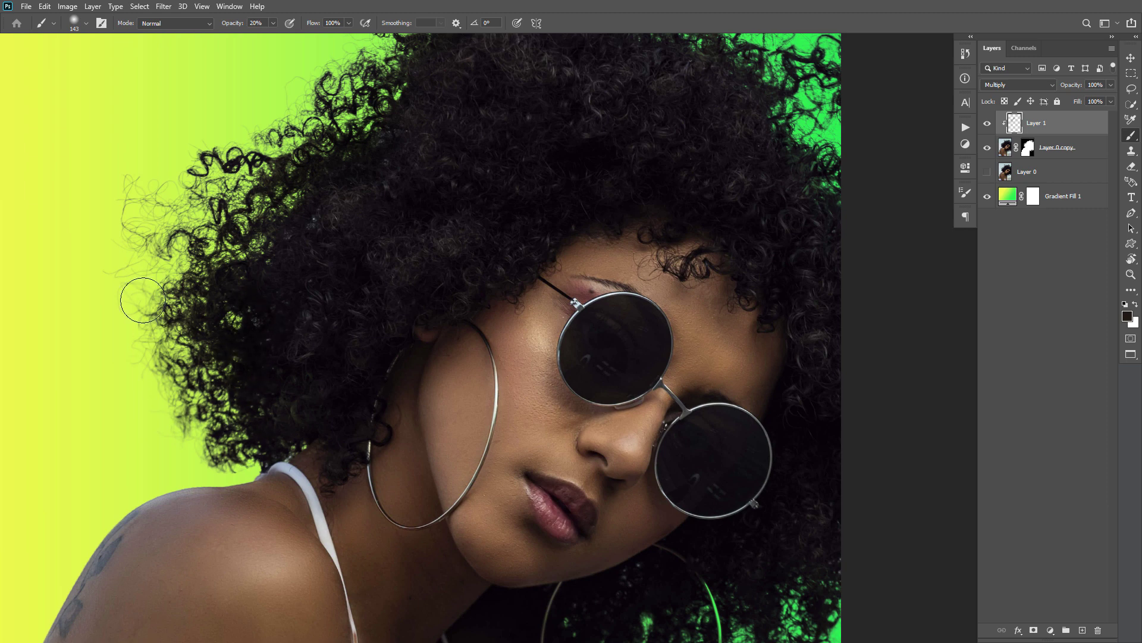
pyautogui.moveTo(380, 161); pyautogui.dragTo(326, 289)
pyautogui.moveTo(737, 343); pyautogui.dragTo(642, 245)
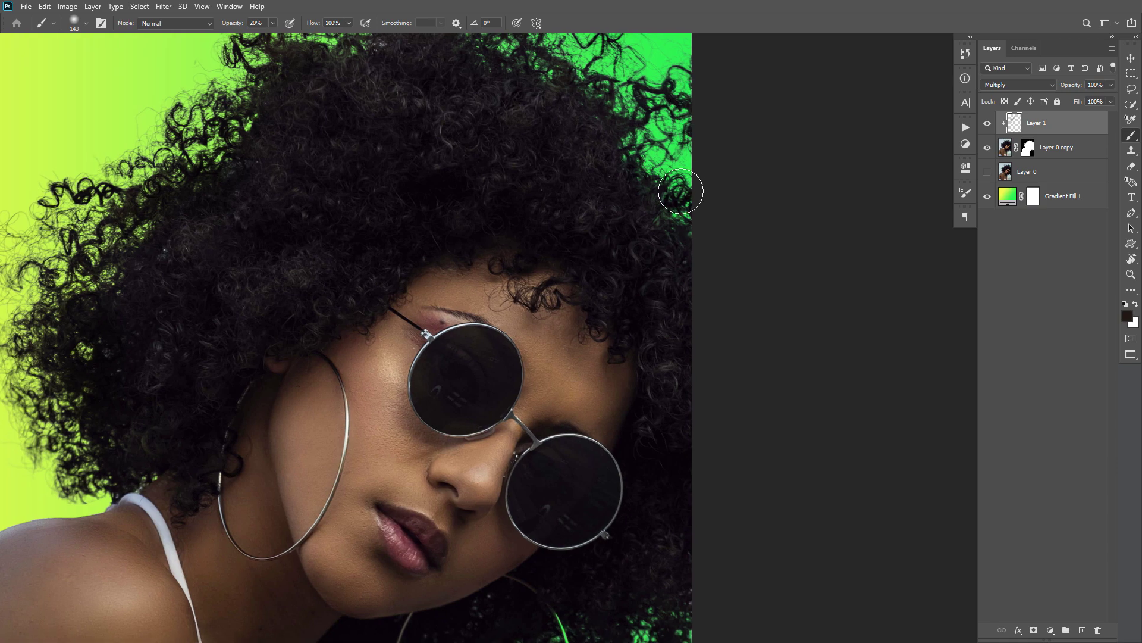
pyautogui.moveTo(683, 325); pyautogui.dragTo(647, 381)
pyautogui.moveTo(648, 393); pyautogui.dragTo(636, 296)
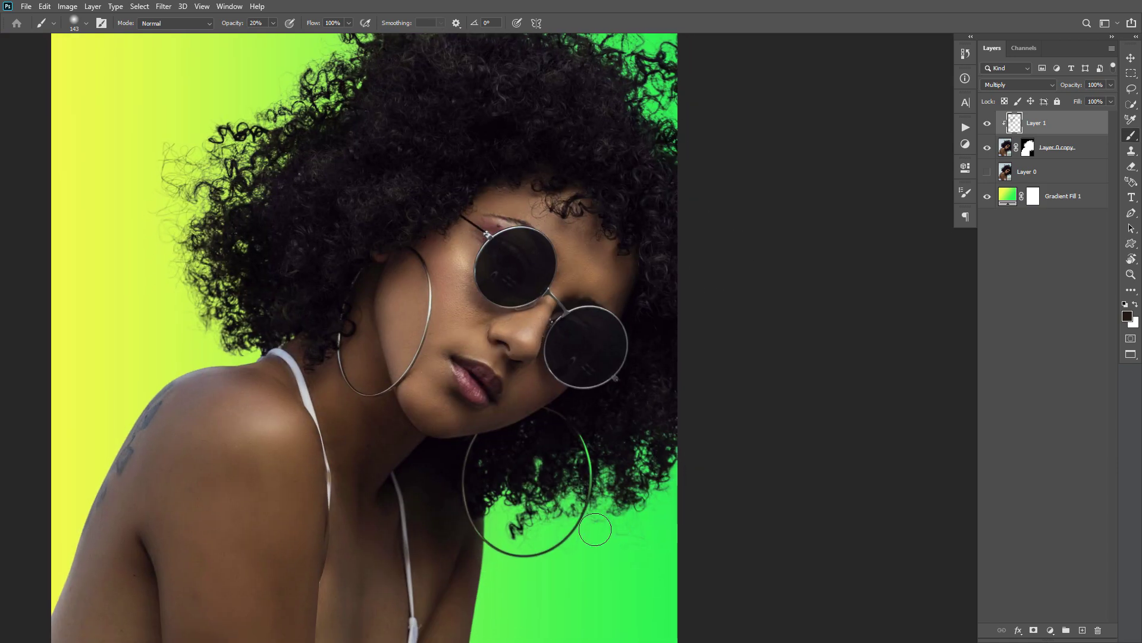
pyautogui.moveTo(567, 266); pyautogui.dragTo(686, 272)
pyautogui.keyDown('alt'); pyautogui.click(687, 272); pyautogui.keyUp('alt')
# - Set the angle of the background gradient fill to -52.1°
pyautogui.doubleClick(1005, 197)
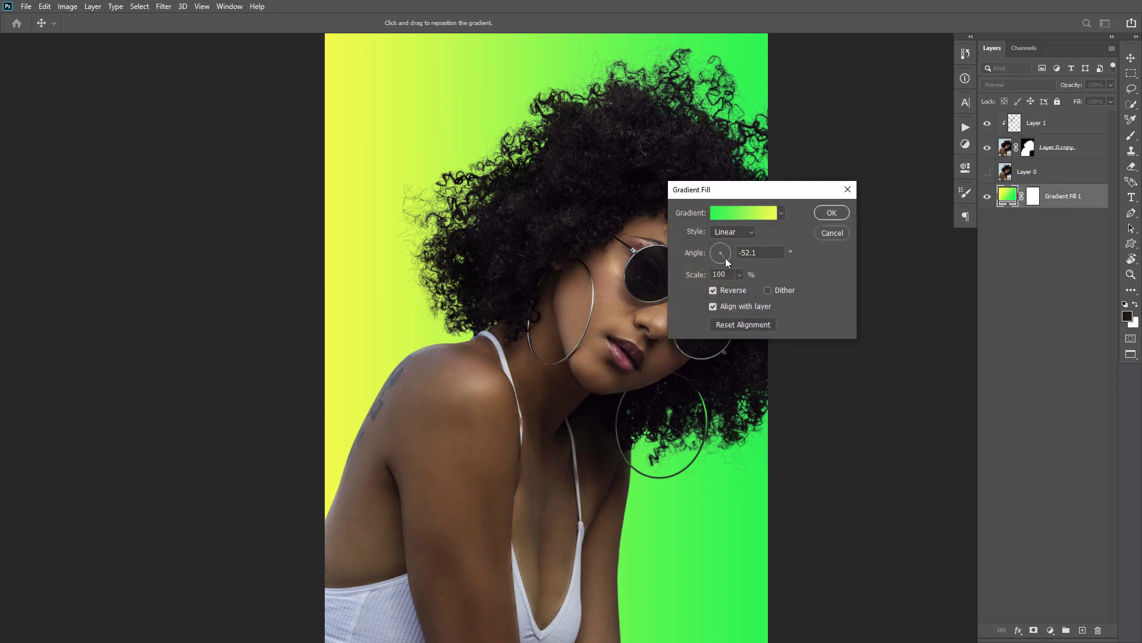
pyautogui.click(726, 258)
pyautogui.click(755, 214)
pyautogui.press('Escape')
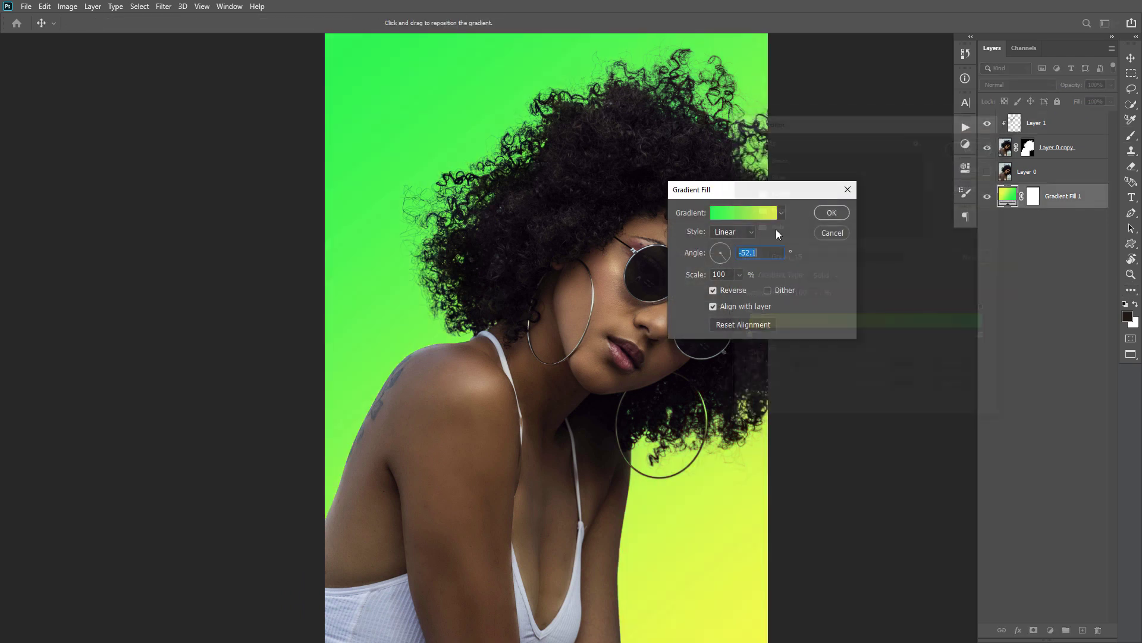
# - Change the background gradient's style to Radial, try it without Reverse, and apply it with Reverse enabled
pyautogui.click(733, 231)
pyautogui.click(732, 253)
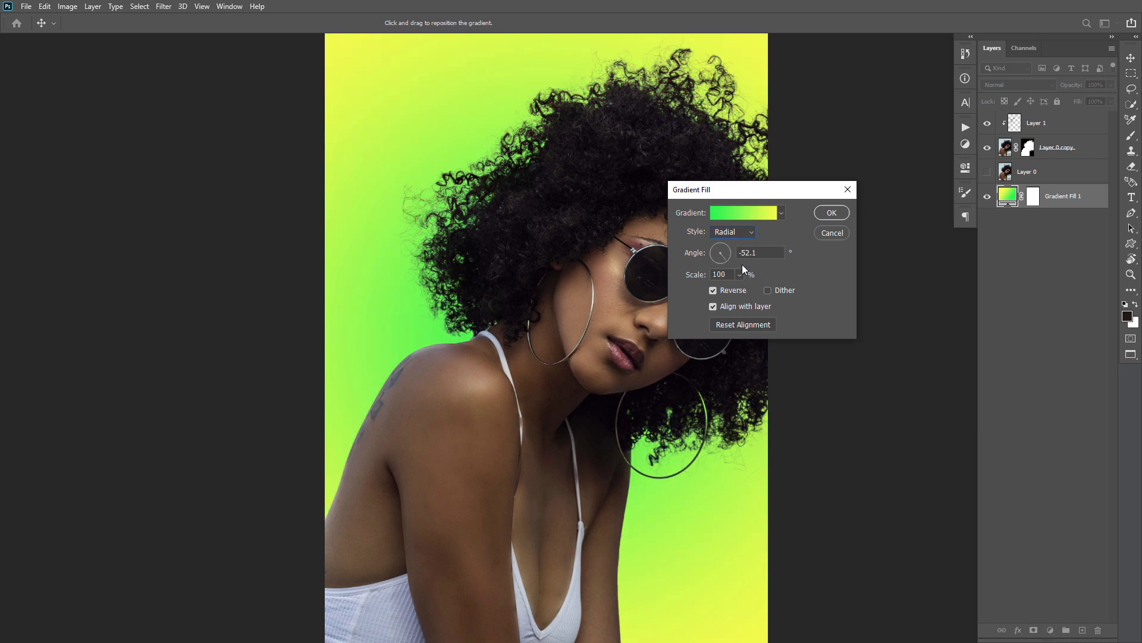
pyautogui.click(714, 290)
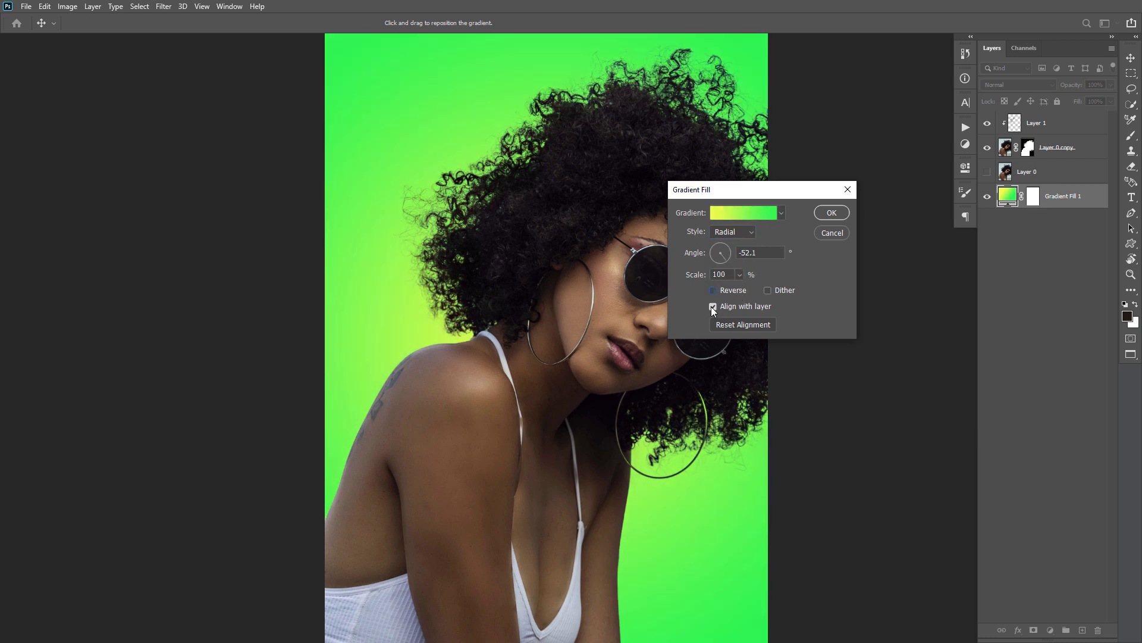
pyautogui.click(714, 290)
pyautogui.click(832, 213)
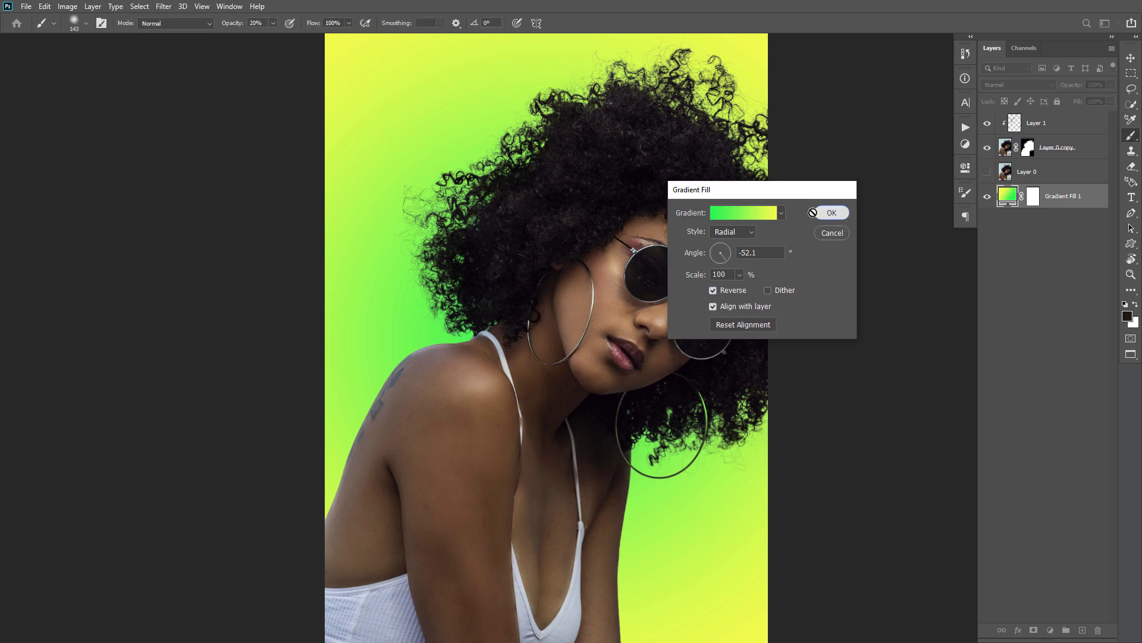
pyautogui.moveTo(694, 160); pyautogui.dragTo(649, 164)
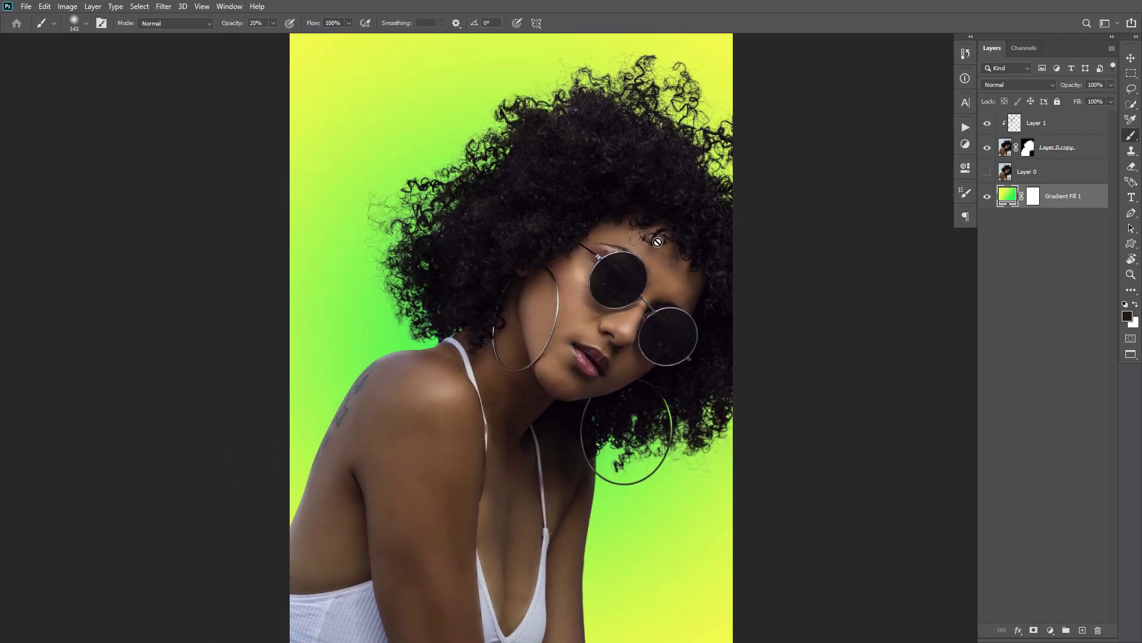